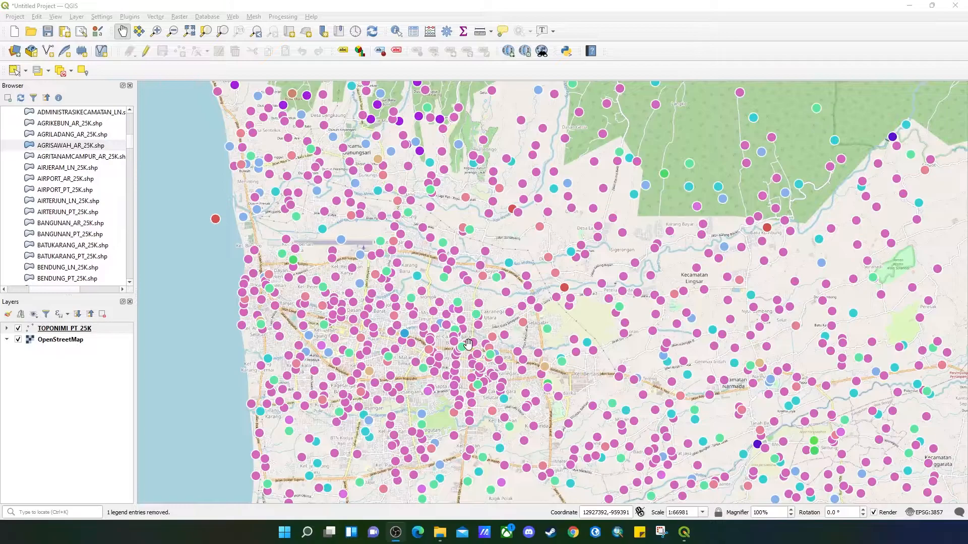
Examine the attribute table of the TOPONIMI_PT_25K layer and close it.
scroll(468, 343, up, 1)
scroll(494, 361, up, 1)
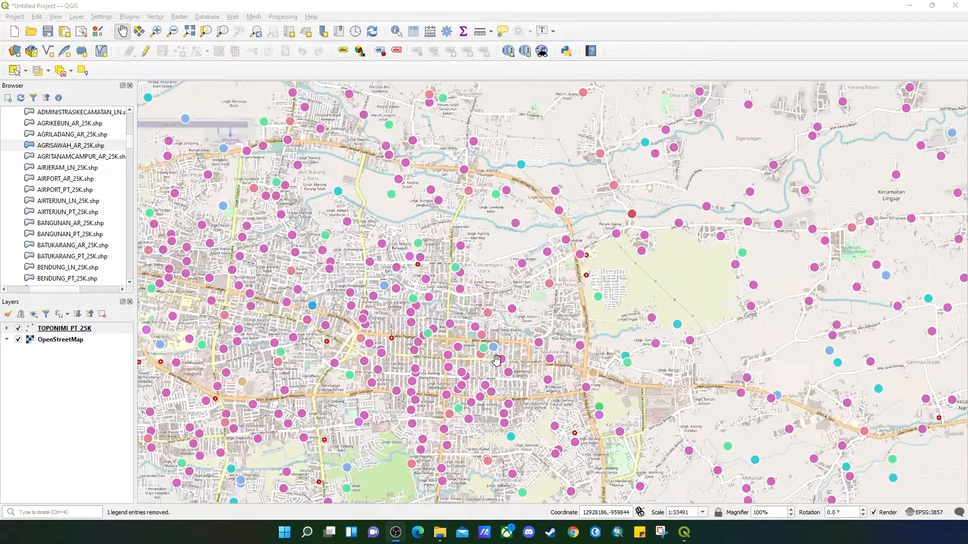
scroll(494, 361, down, 1)
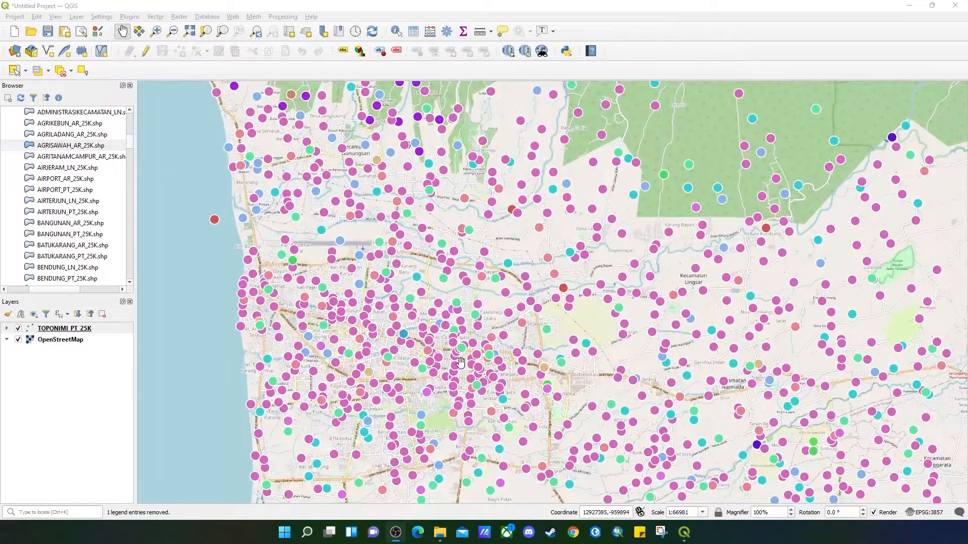
click(76, 329)
right_click(75, 329)
click(83, 182)
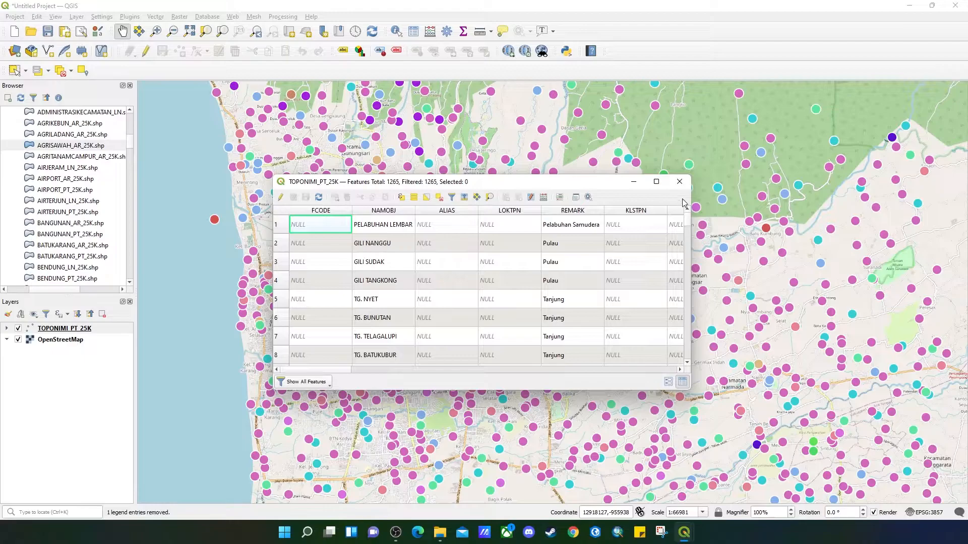
click(680, 182)
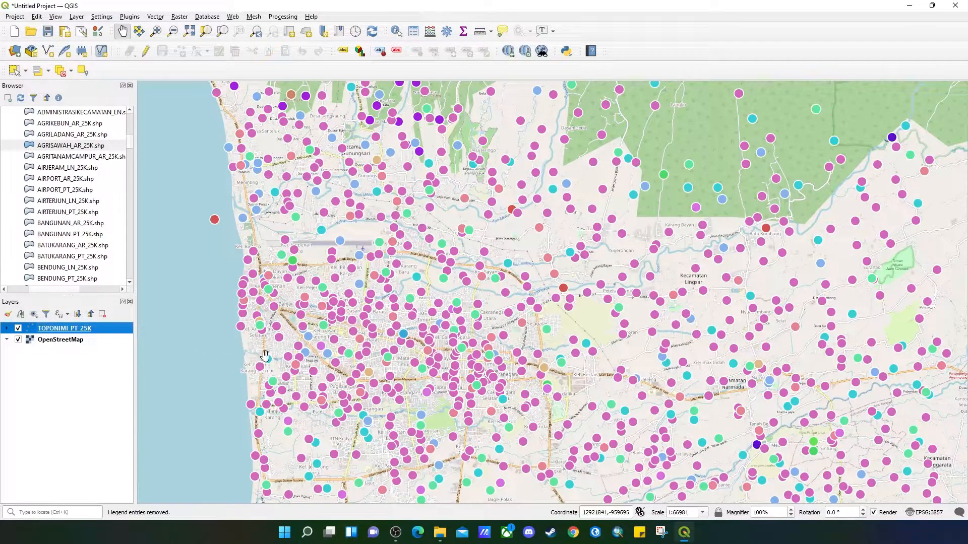
Open the label settings in the properties of the TOPONIMI_PT_25K layer.
right_click(87, 334)
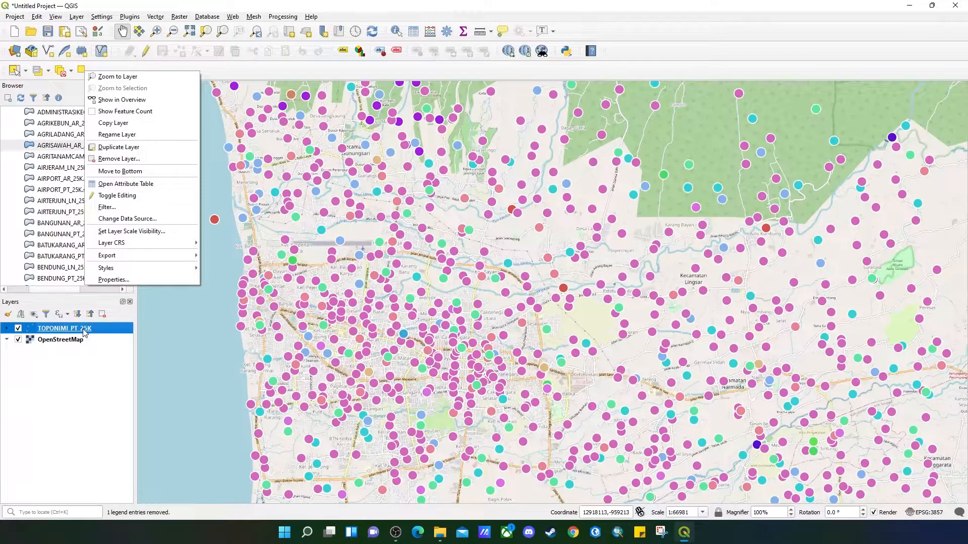
right_click(83, 329)
click(140, 281)
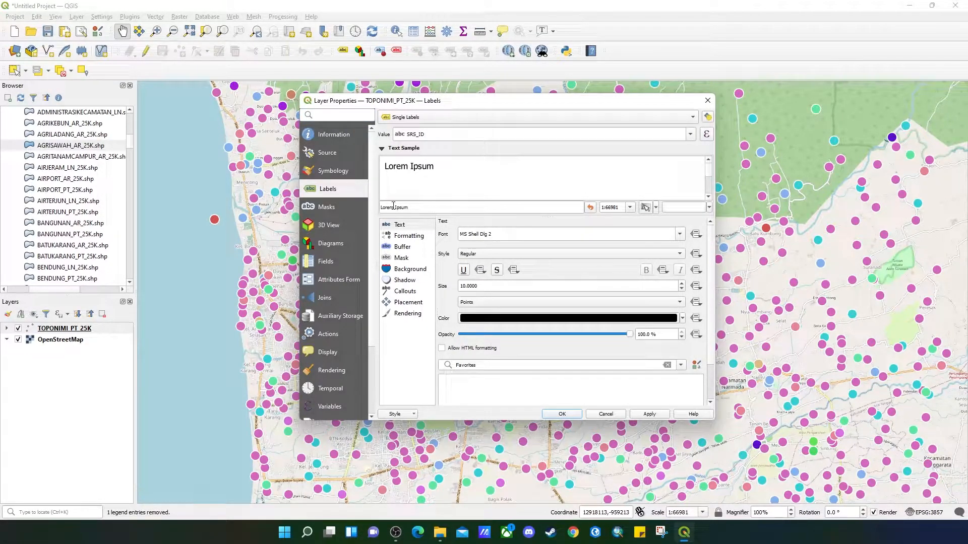
Try rule-based labeling with an added rule, looking over its filter and label options without filling them in.
click(689, 119)
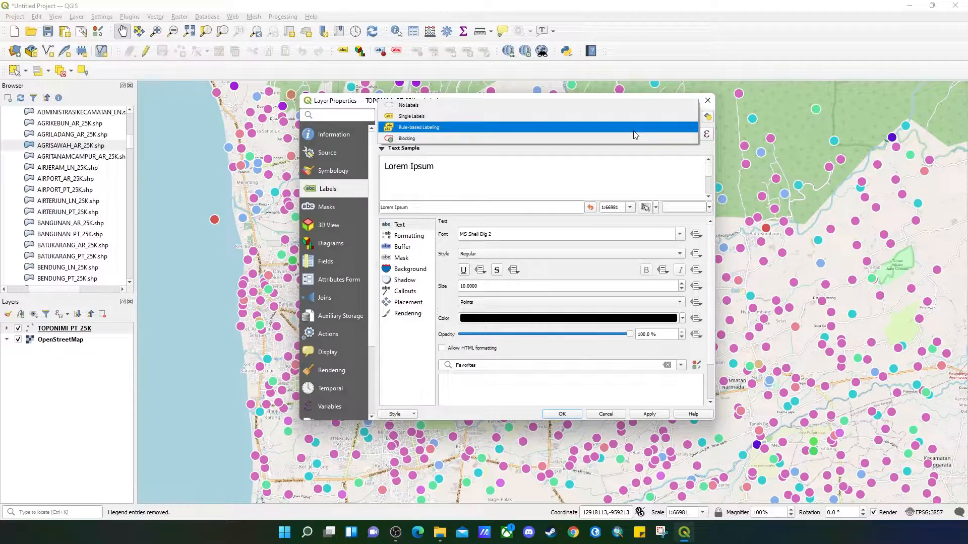
click(502, 128)
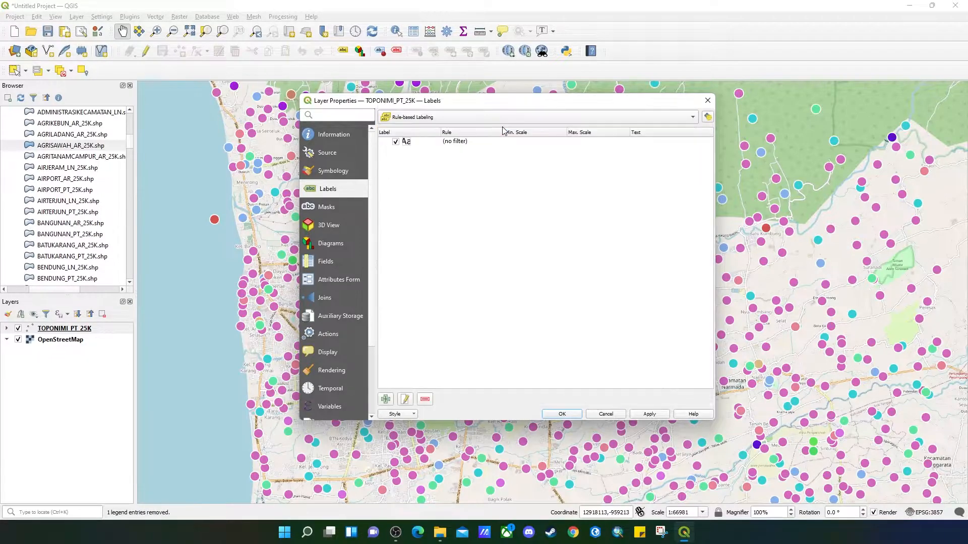
click(386, 399)
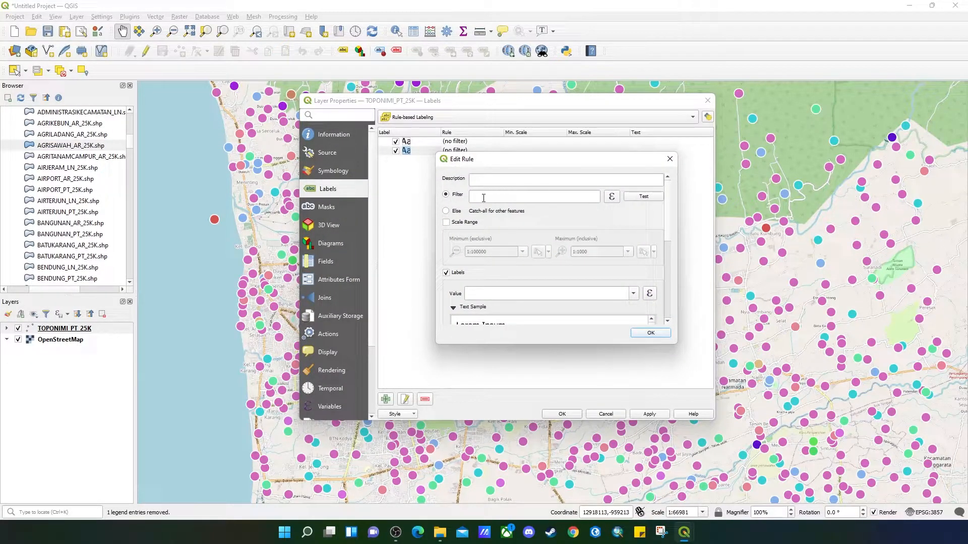
click(612, 197)
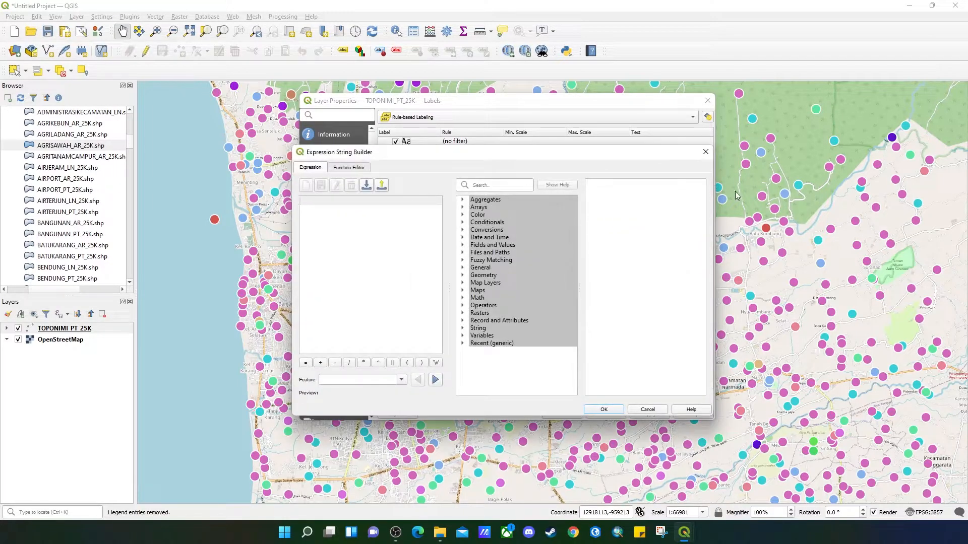
click(706, 151)
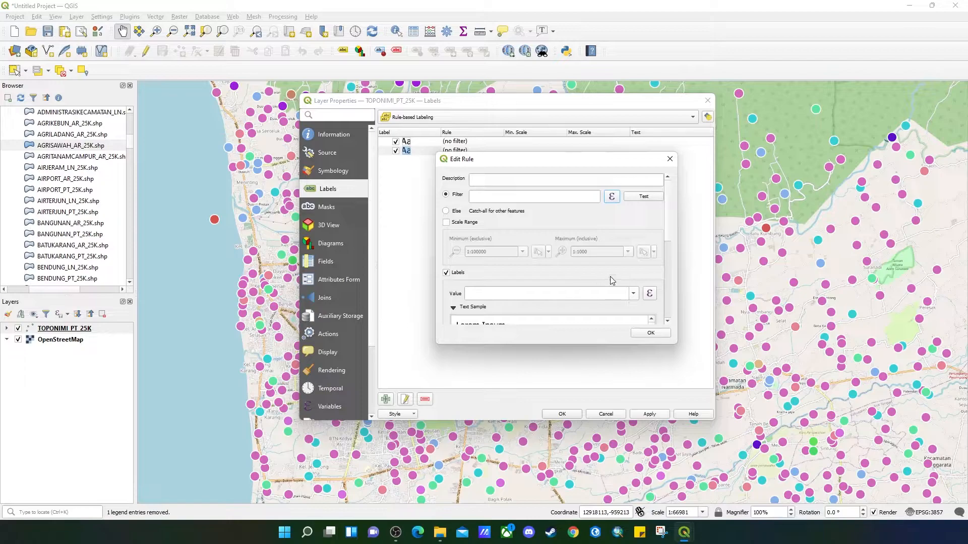
scroll(630, 277, down, 2)
scroll(659, 300, down, 2)
scroll(659, 300, down, 1)
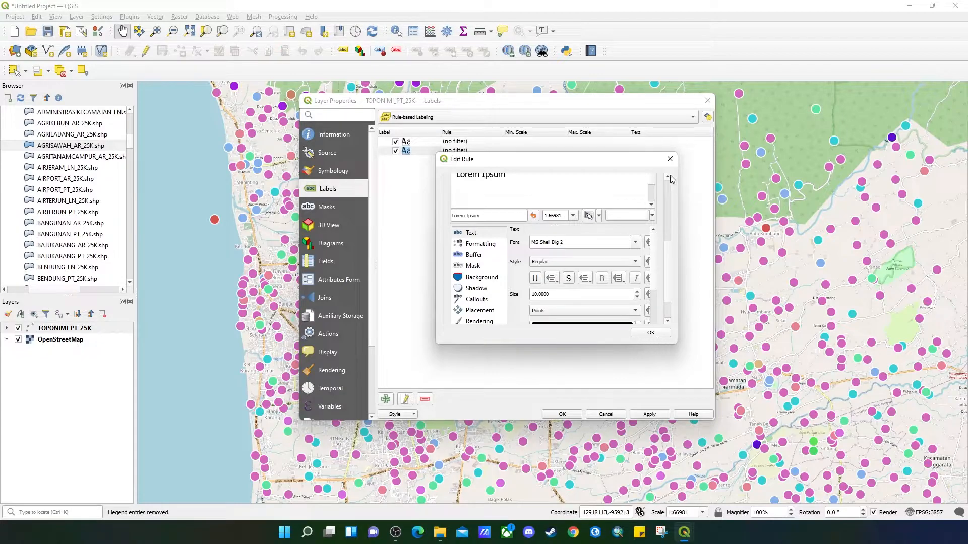
click(669, 158)
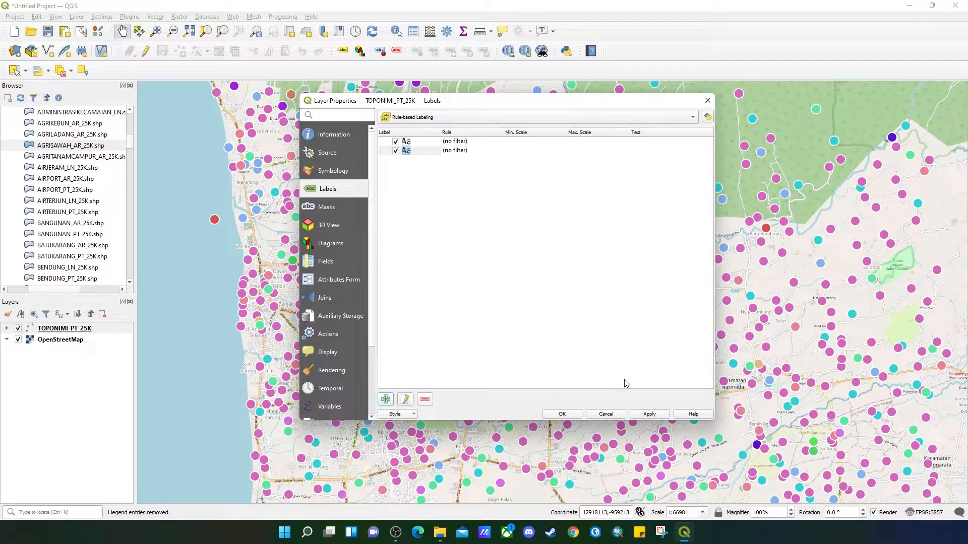
Set the layer's labeling to Single Labels with the REMARK field as the label value.
click(621, 119)
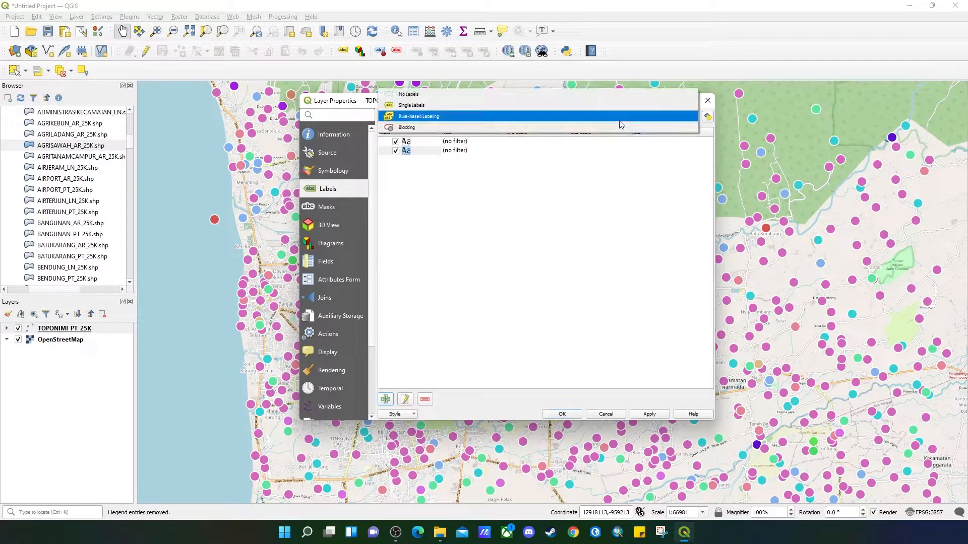
click(453, 105)
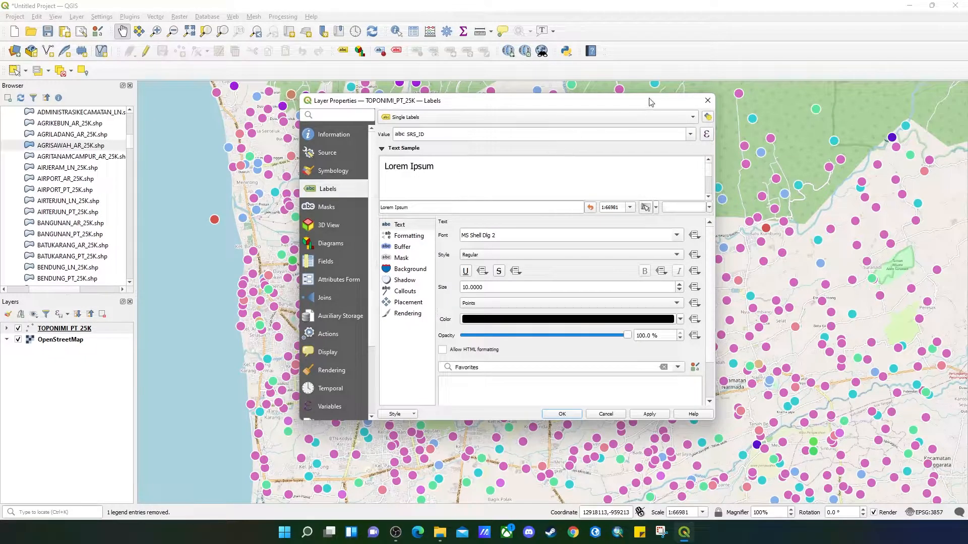
drag(636, 104, 590, 154)
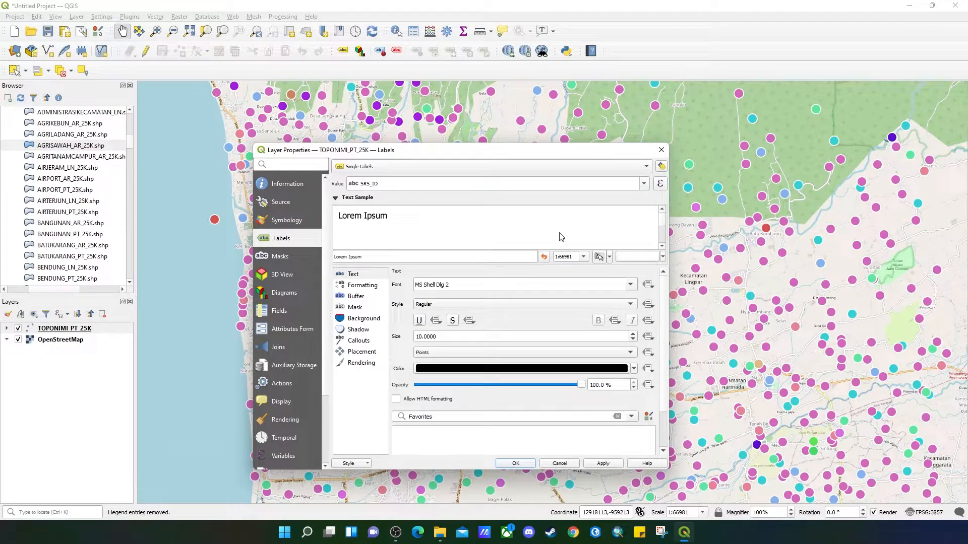
click(644, 183)
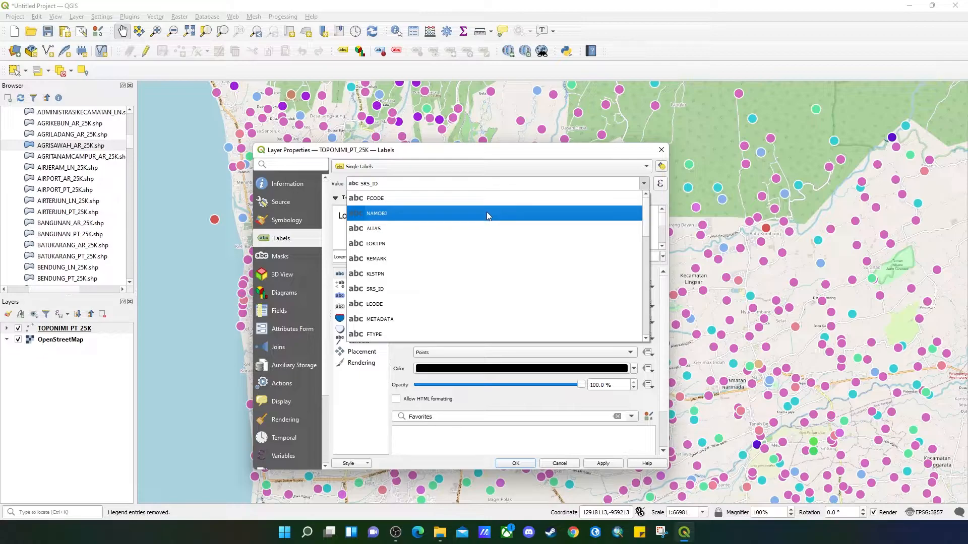
click(448, 259)
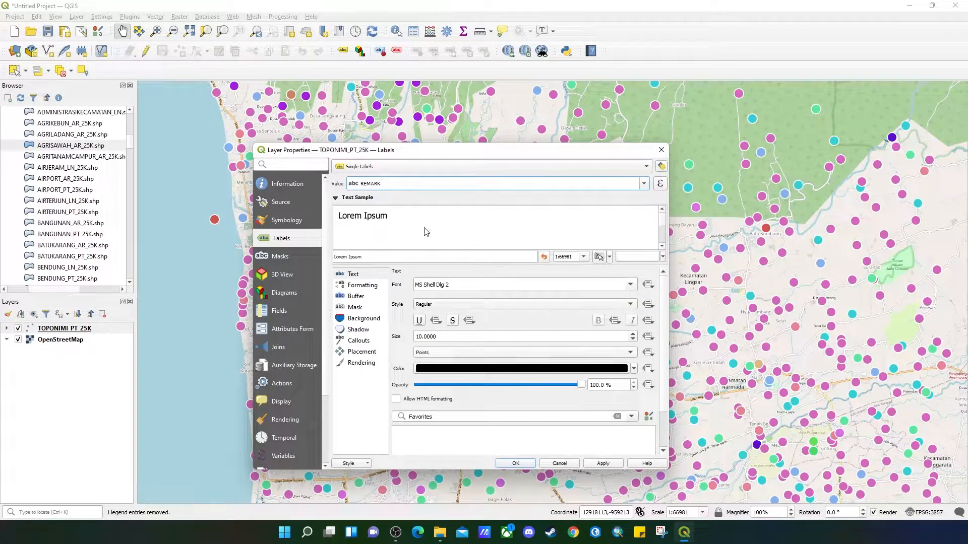
click(381, 183)
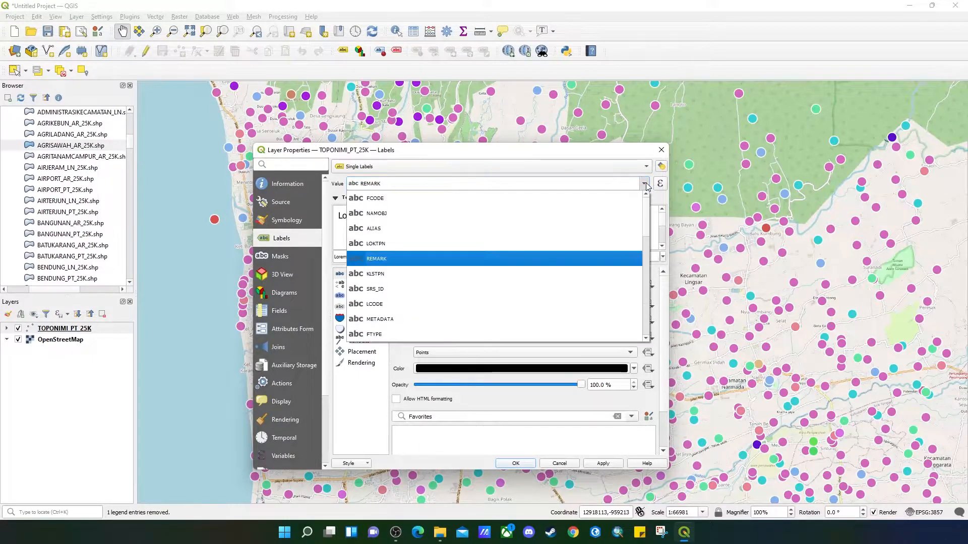
click(447, 260)
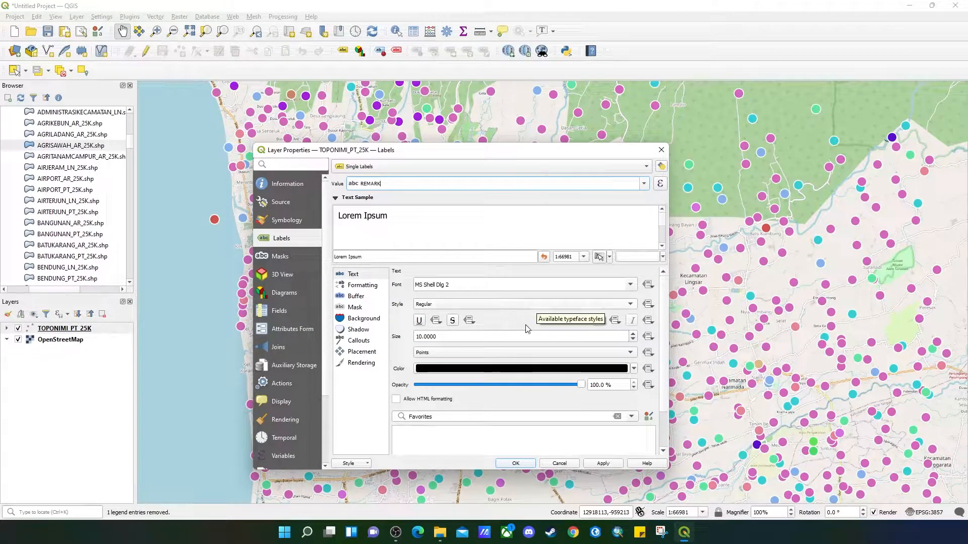
Look over the label text, formatting and buffer options, and apply the labels to the map with REMARK as value.
scroll(559, 320, down, 1)
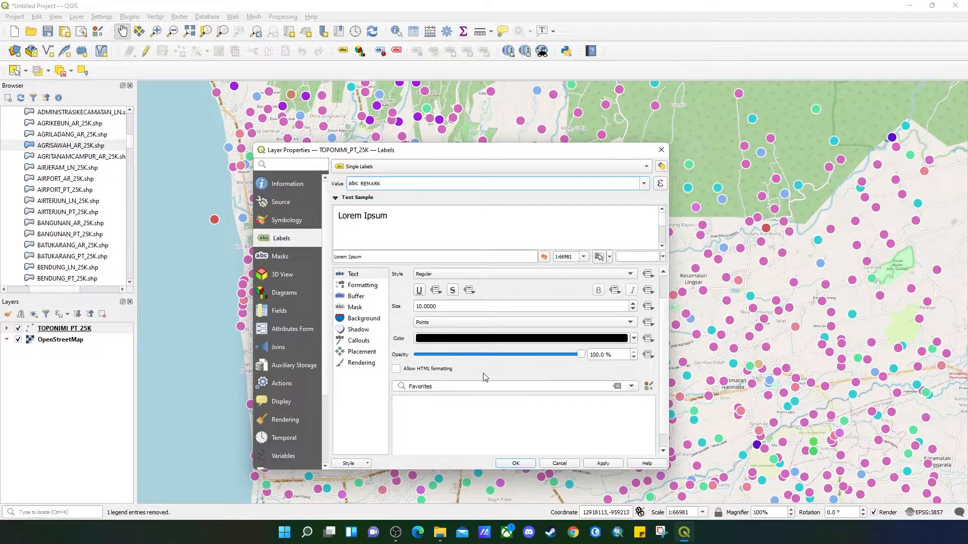
click(360, 286)
click(359, 297)
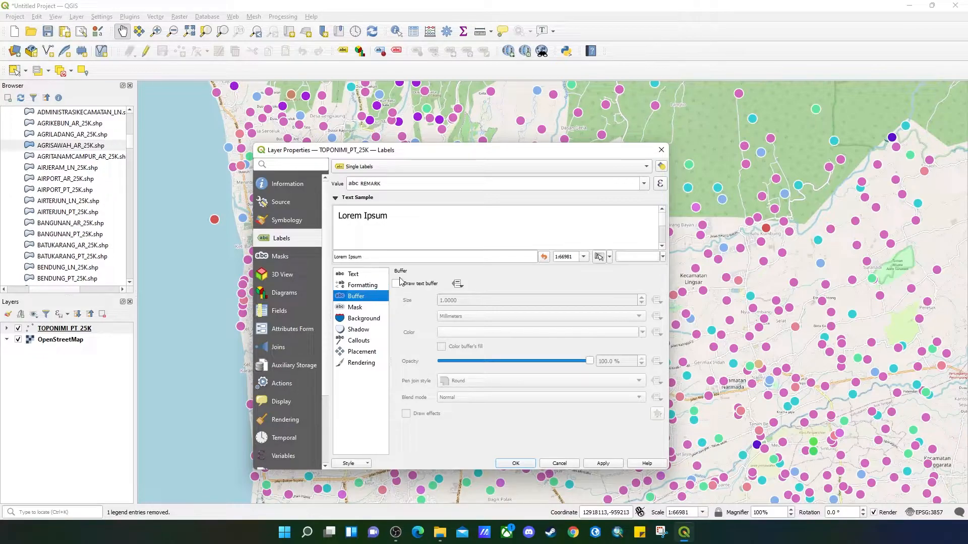
click(363, 276)
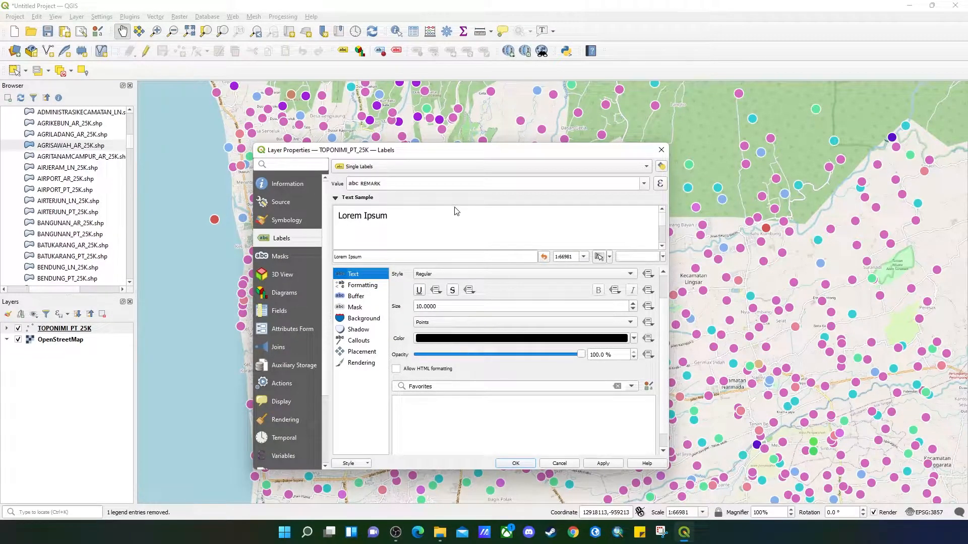
click(643, 183)
click(438, 259)
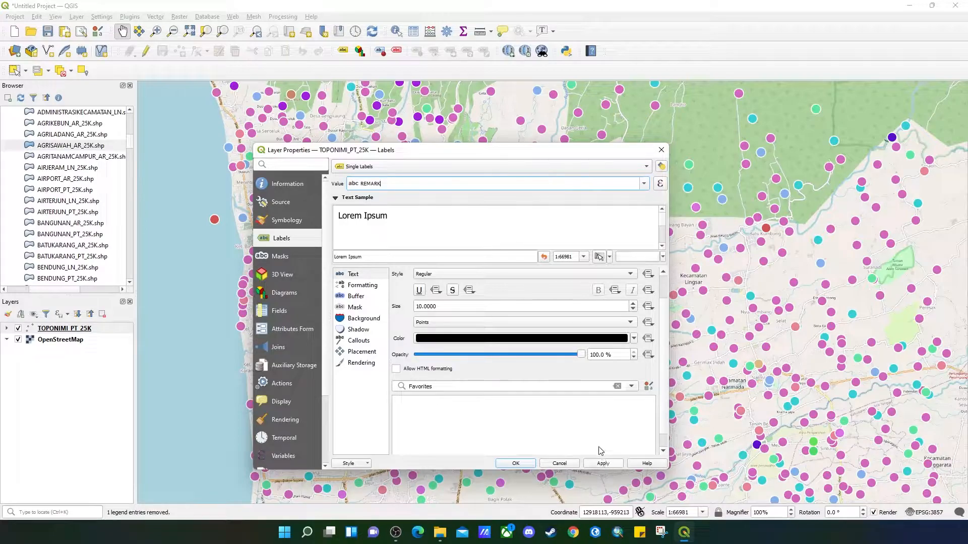
click(605, 466)
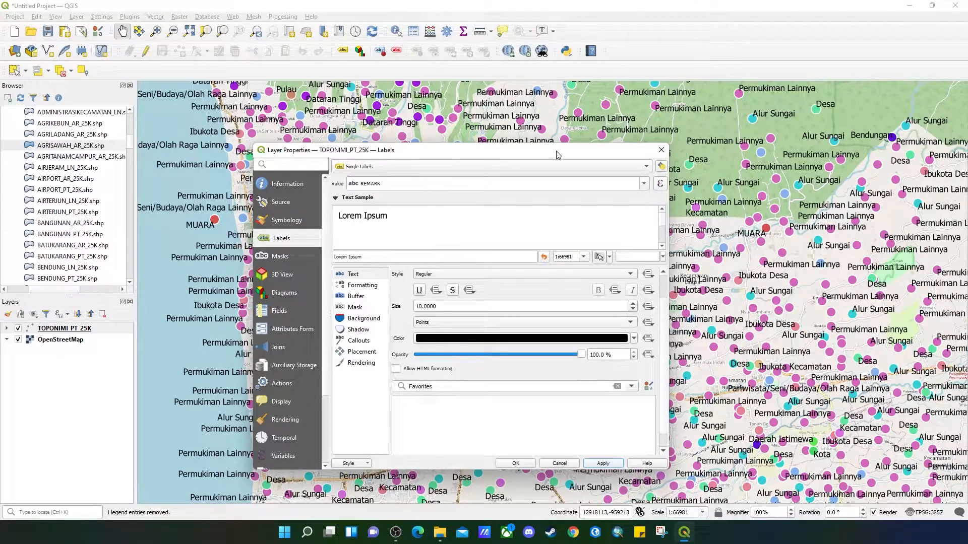
Try a text buffer with the Round pen join style on the labels, and turn it off again.
drag(541, 153, 455, 148)
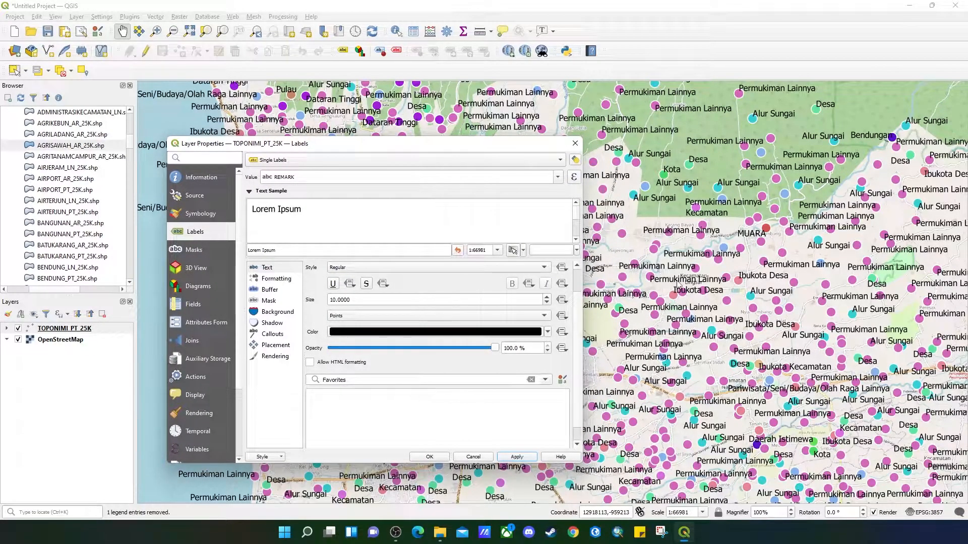
click(271, 291)
click(310, 277)
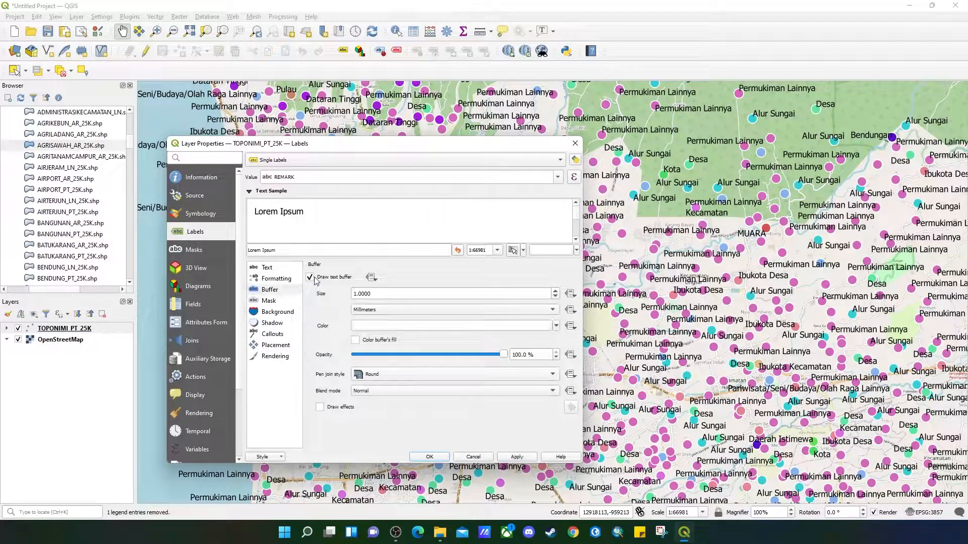
click(519, 459)
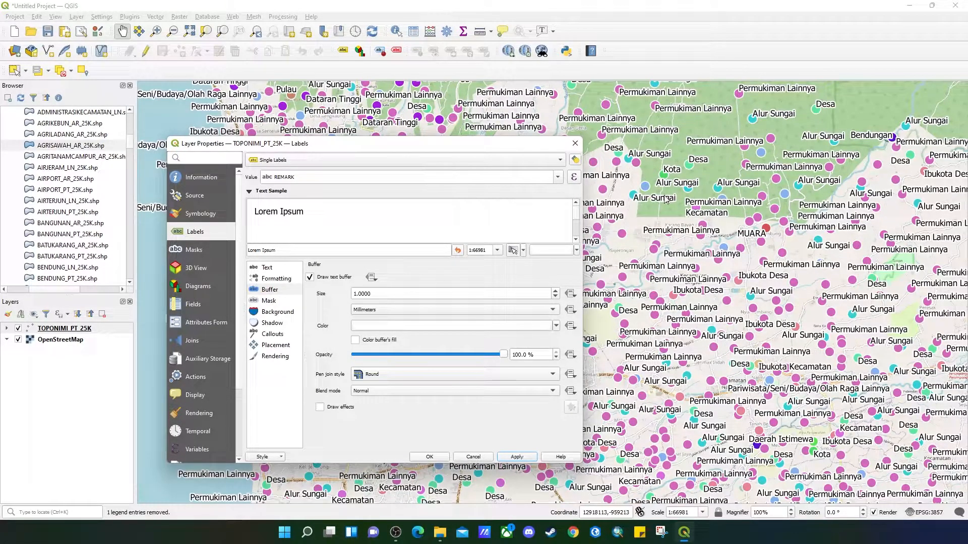
click(394, 375)
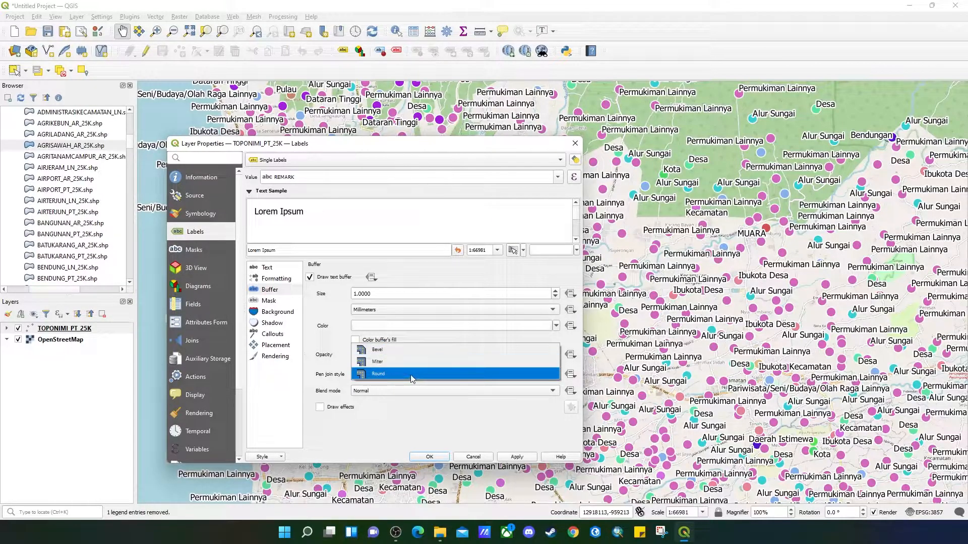
click(380, 374)
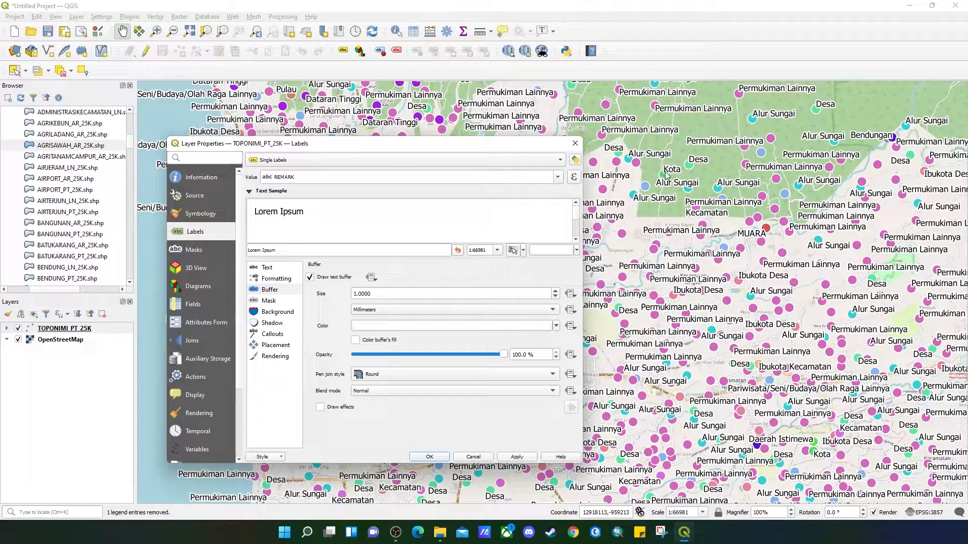
click(309, 276)
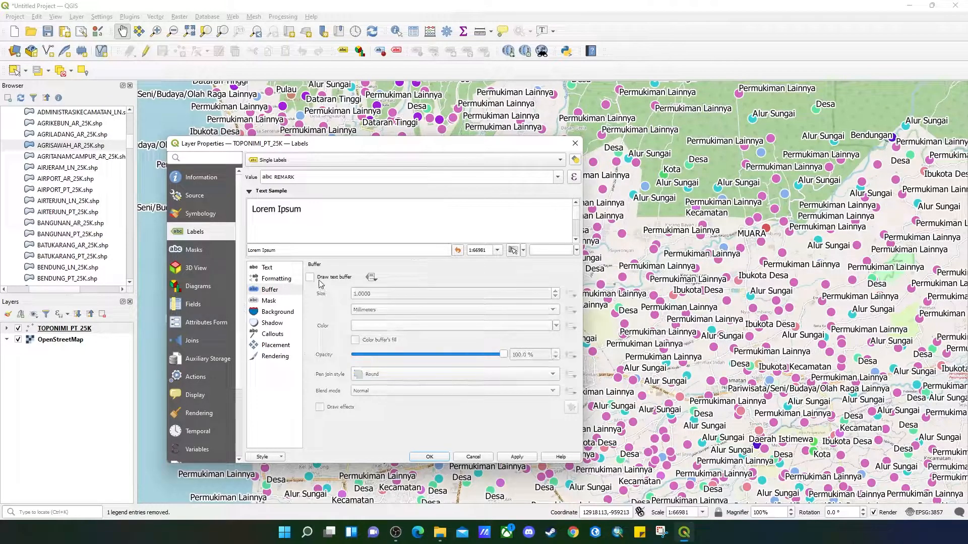
click(517, 457)
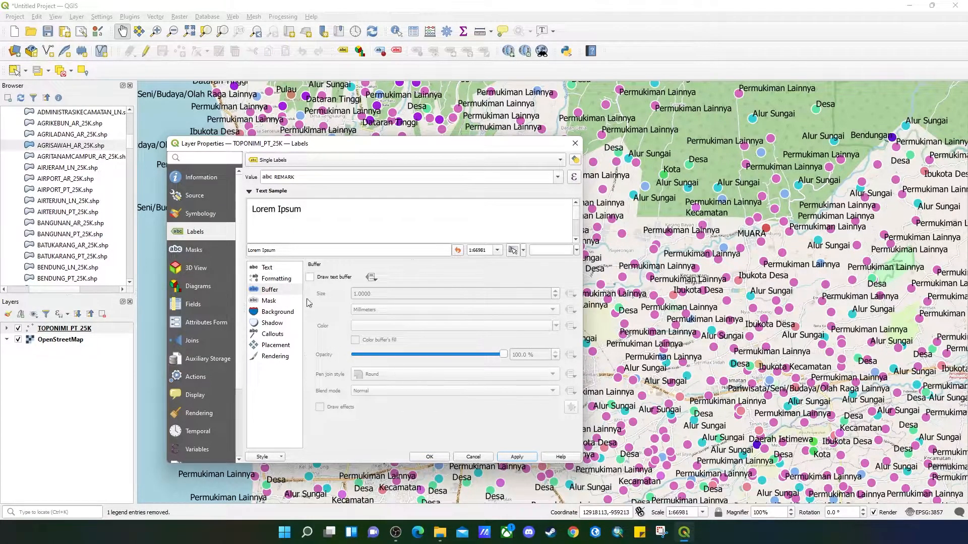
Open the expression editor for the layer's REMARK label value and look over the function groups it offers.
click(267, 268)
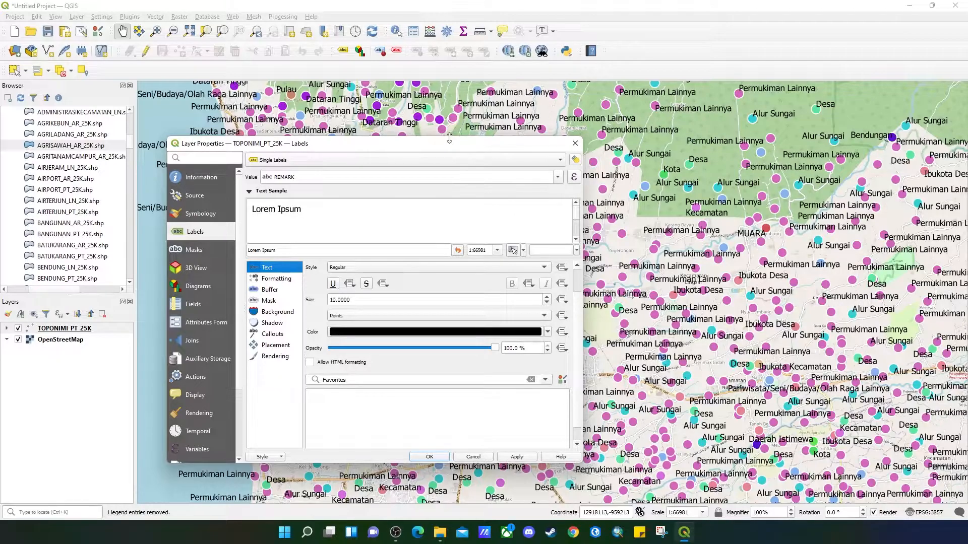
drag(449, 136, 449, 177)
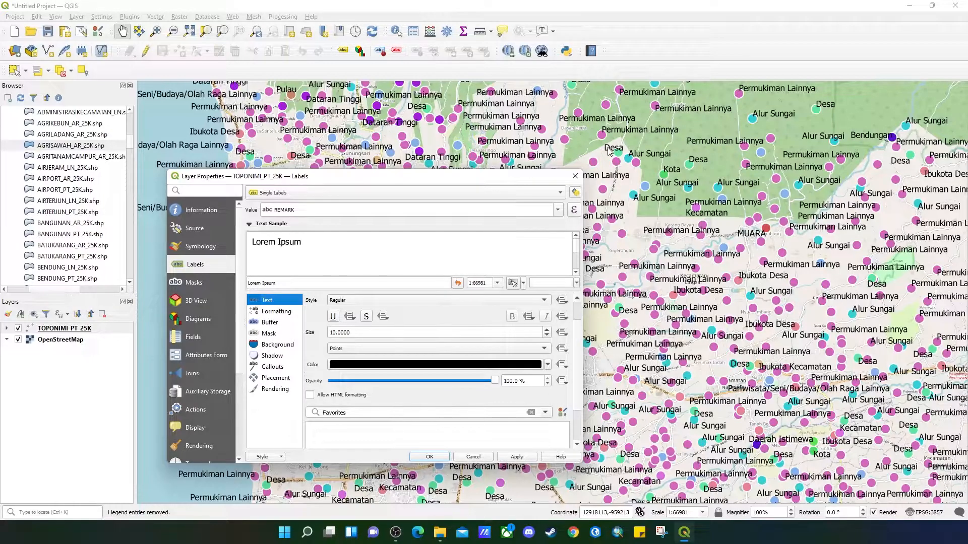
click(574, 210)
drag(481, 155, 488, 227)
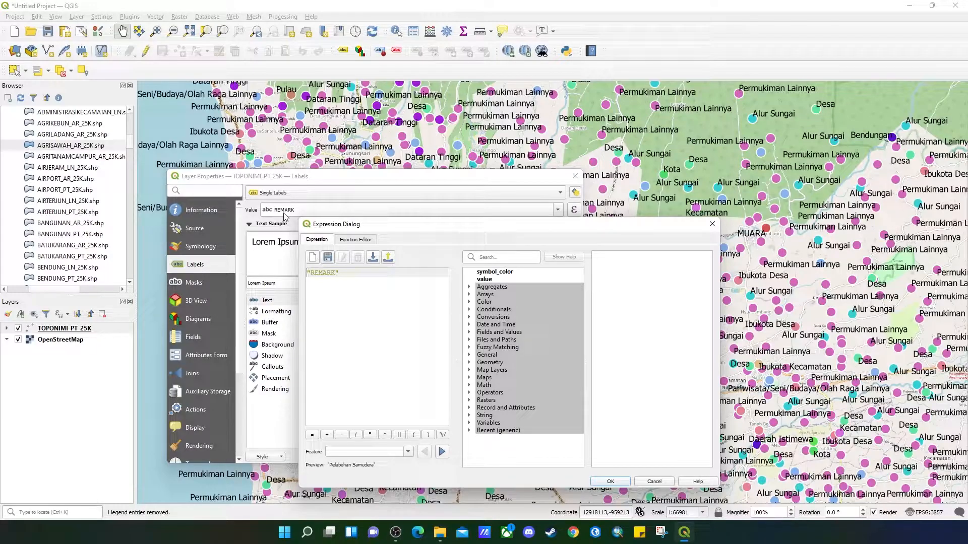
drag(479, 231, 452, 187)
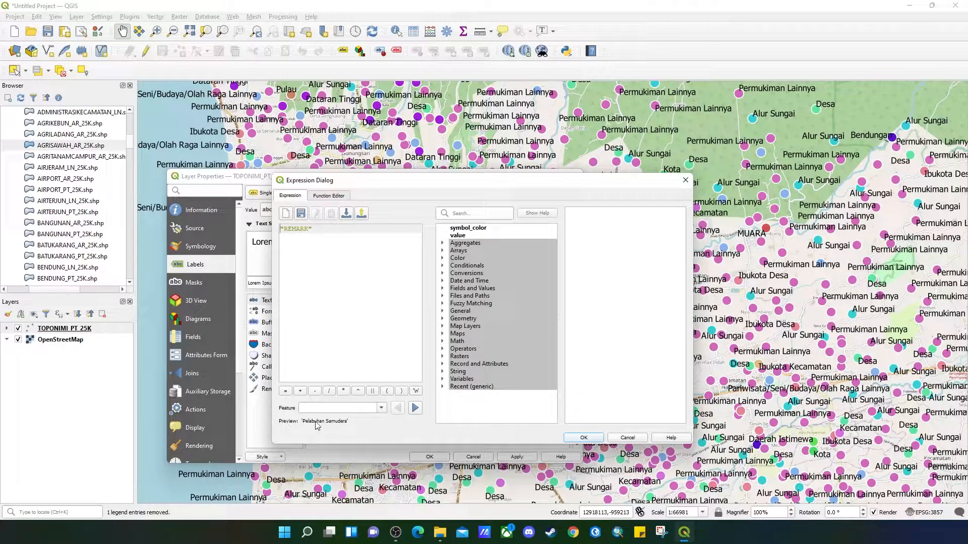
click(443, 342)
click(443, 342)
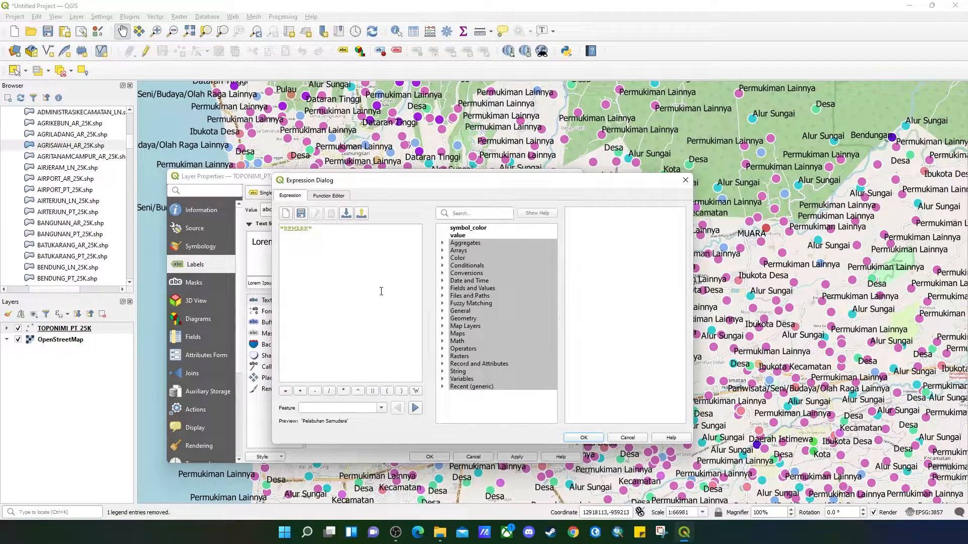
drag(485, 183, 484, 244)
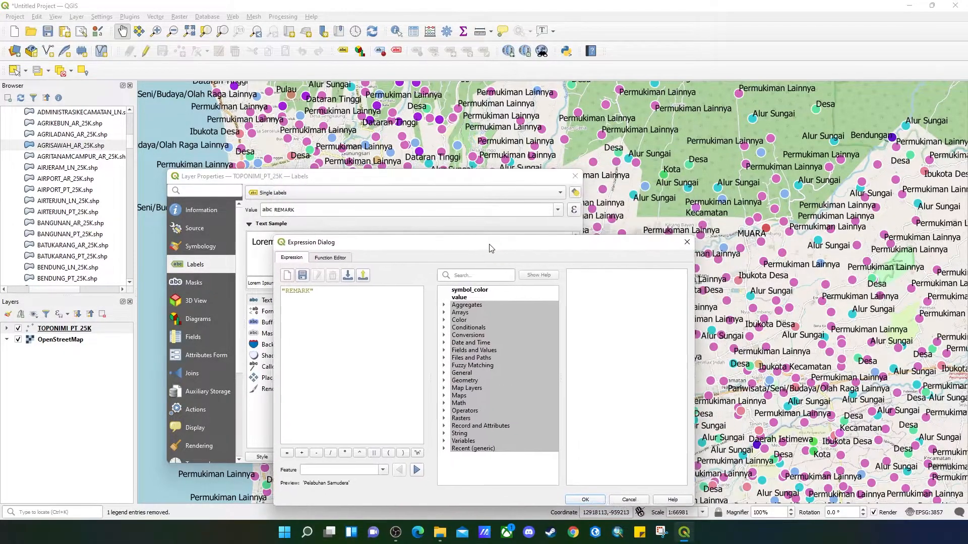
Extend the label expression to "REMARK" || "NAMOBJ", taking NAMOBJ from the layer's fields and values.
click(319, 296)
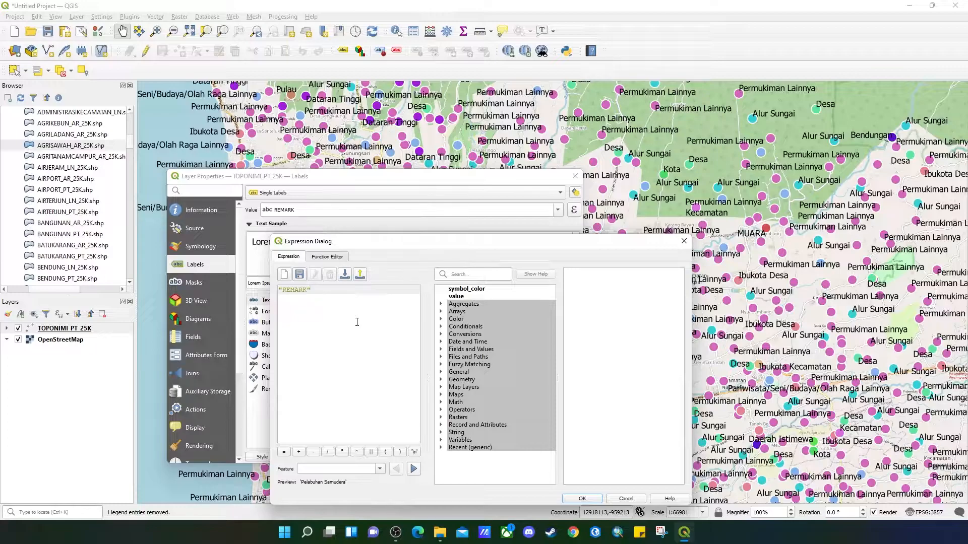
click(441, 349)
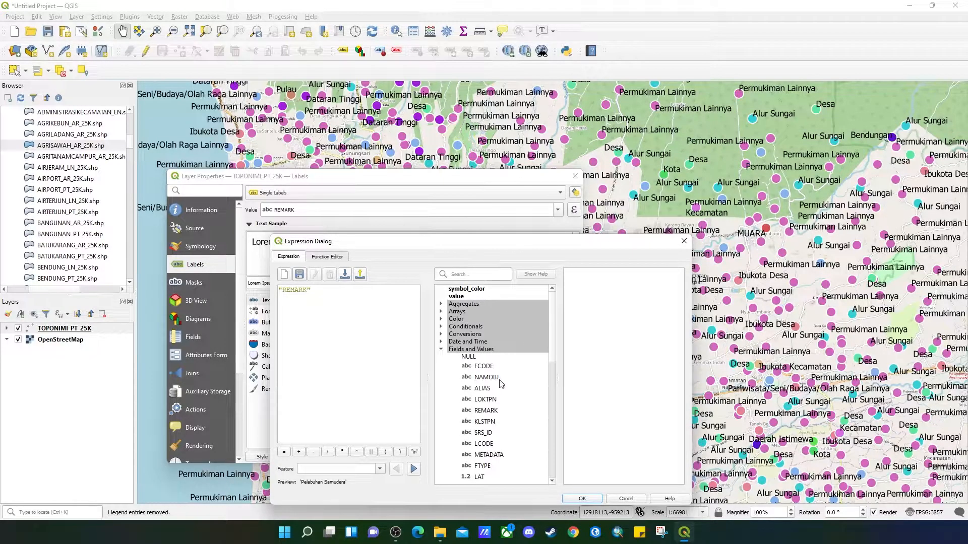
click(328, 296)
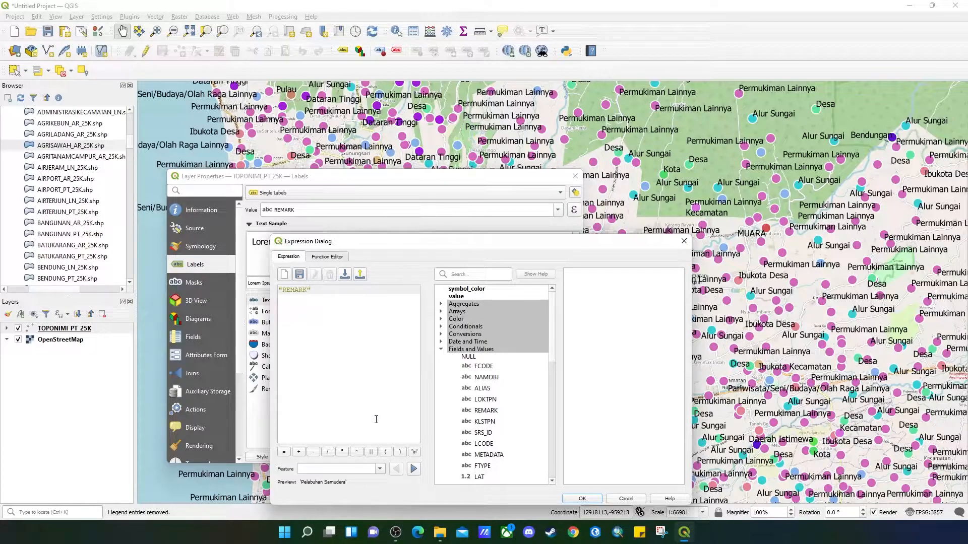
click(371, 453)
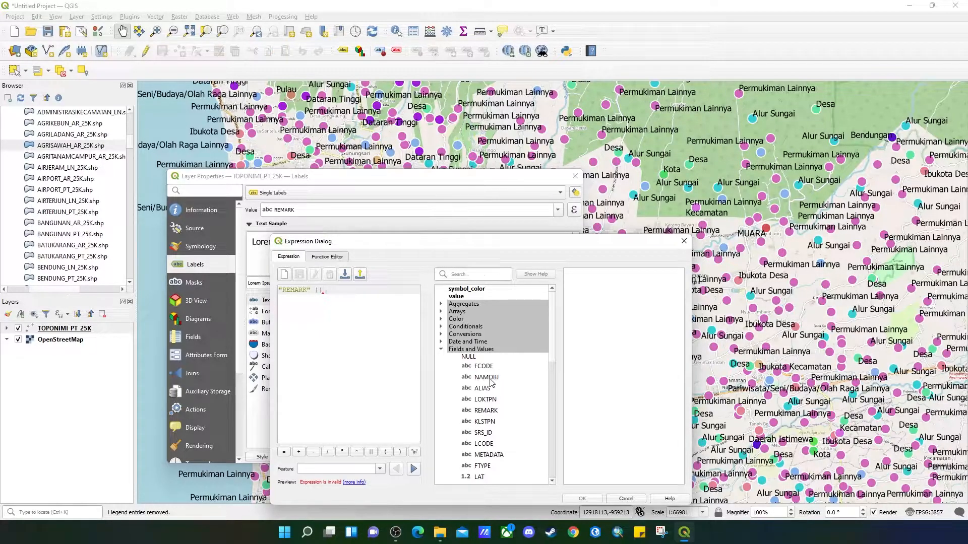
double_click(487, 378)
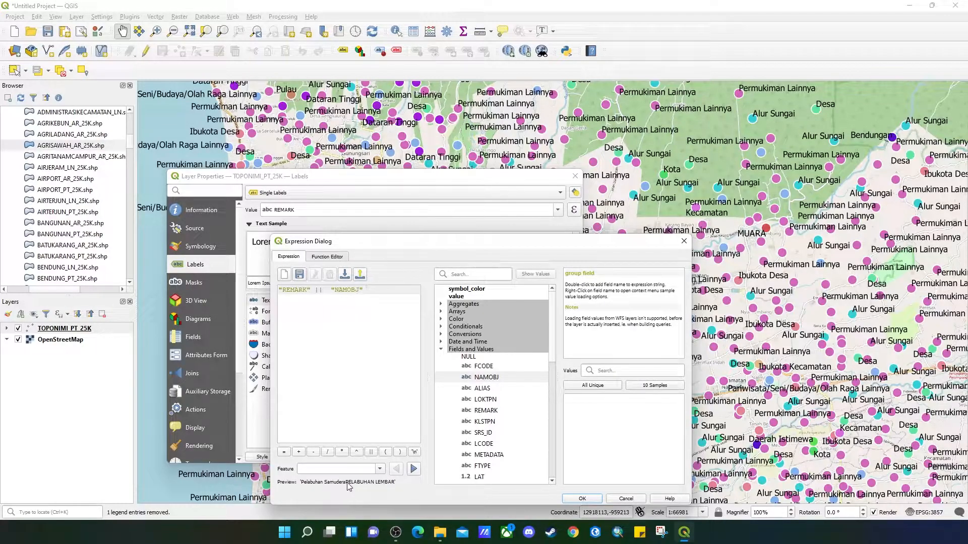
Put a line break between the two fields so the label expression reads "REMARK" || '\n' || "NAMOBJ".
drag(371, 292, 331, 293)
key(BackSpace)
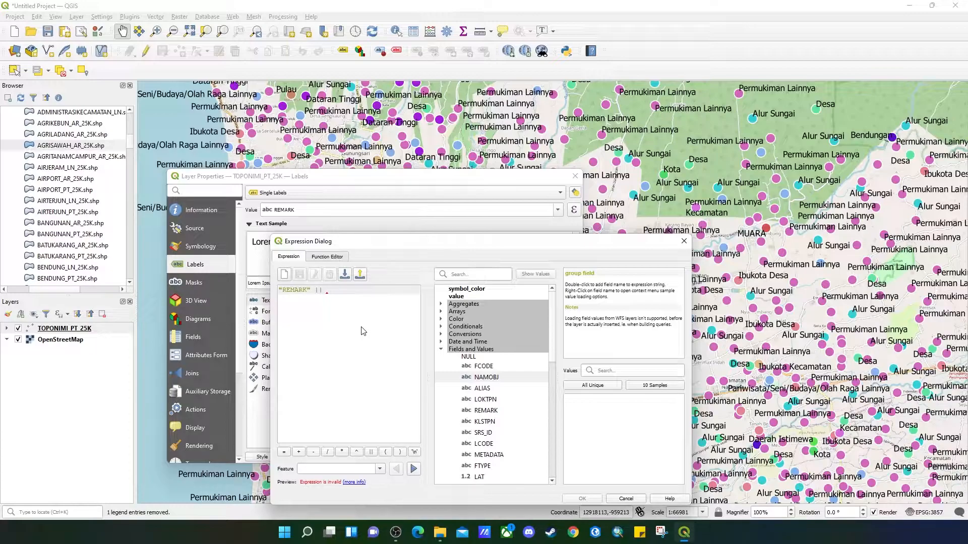
click(415, 452)
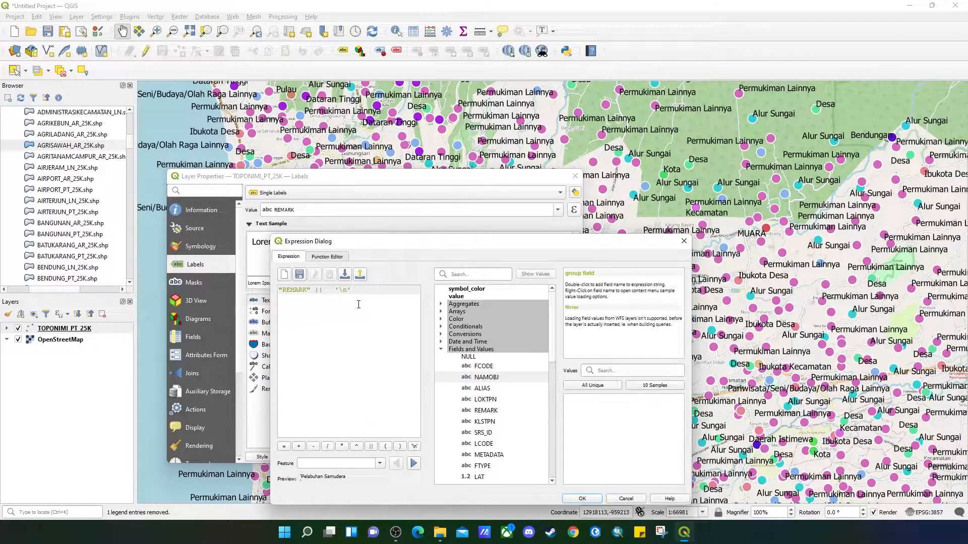
click(371, 446)
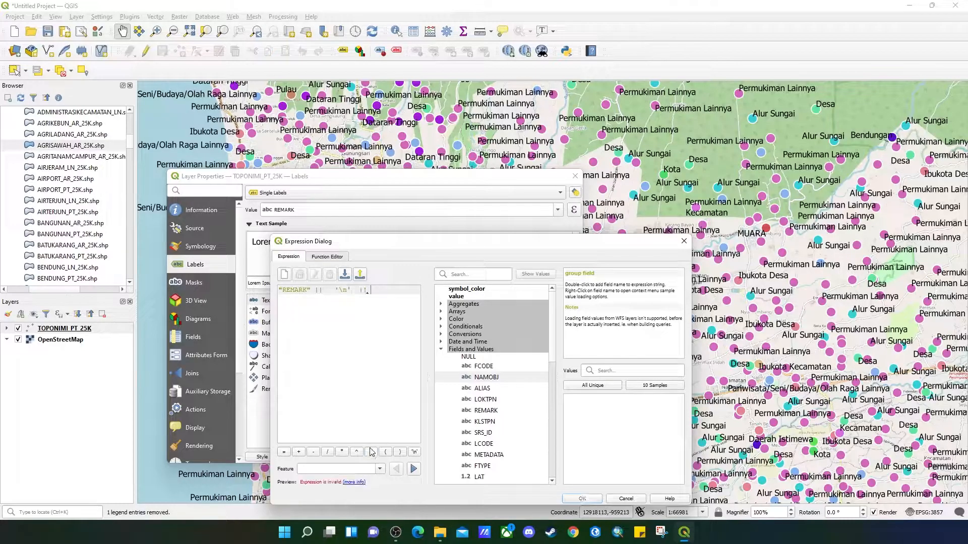
double_click(482, 378)
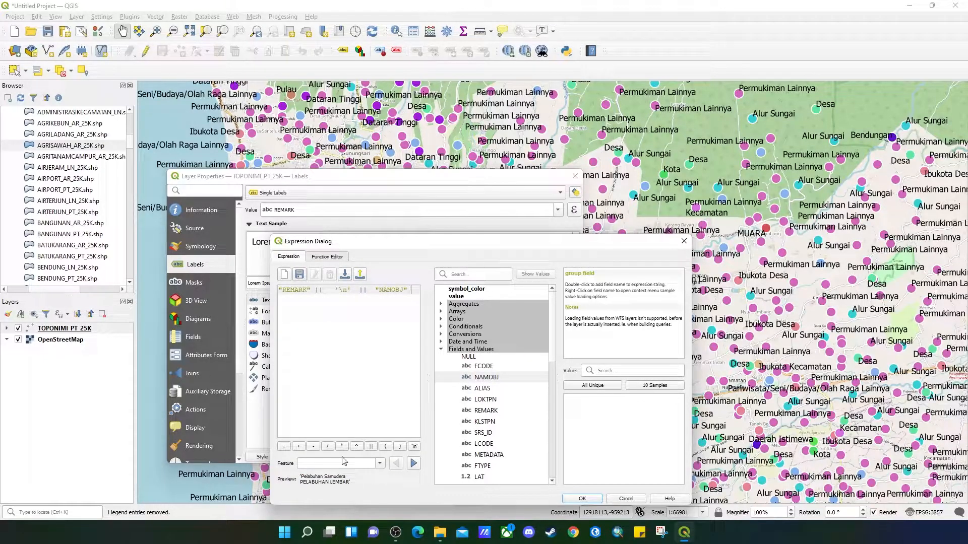
Insert the text 'Di ' with a concatenation operator before "NAMOBJ" in the expression, accept it and apply the labels to the map.
drag(451, 242, 488, 164)
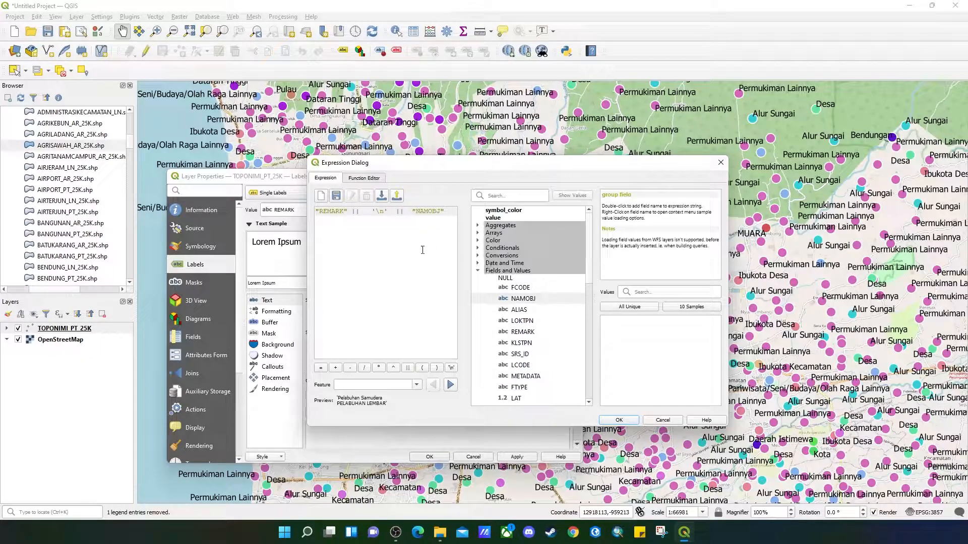
click(410, 214)
text(')
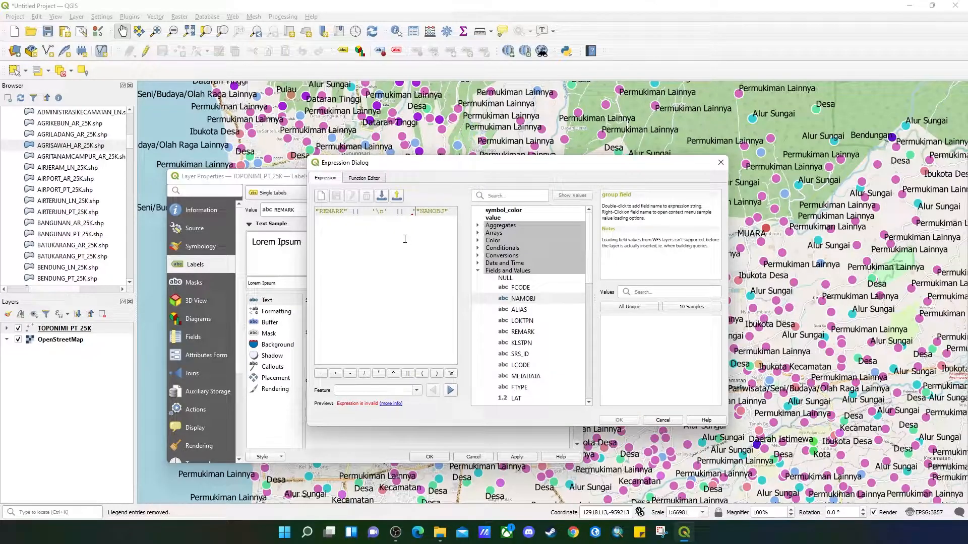
text(Di)
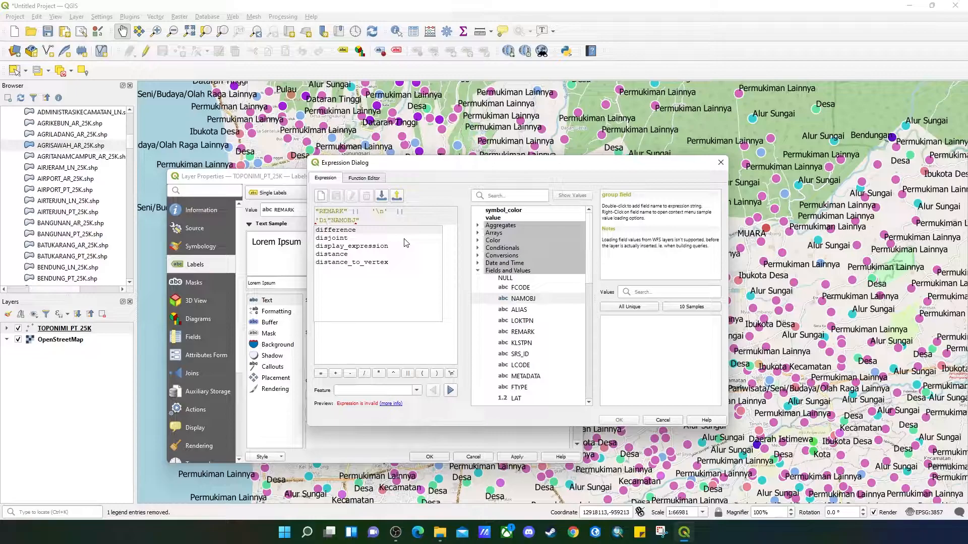
text(')
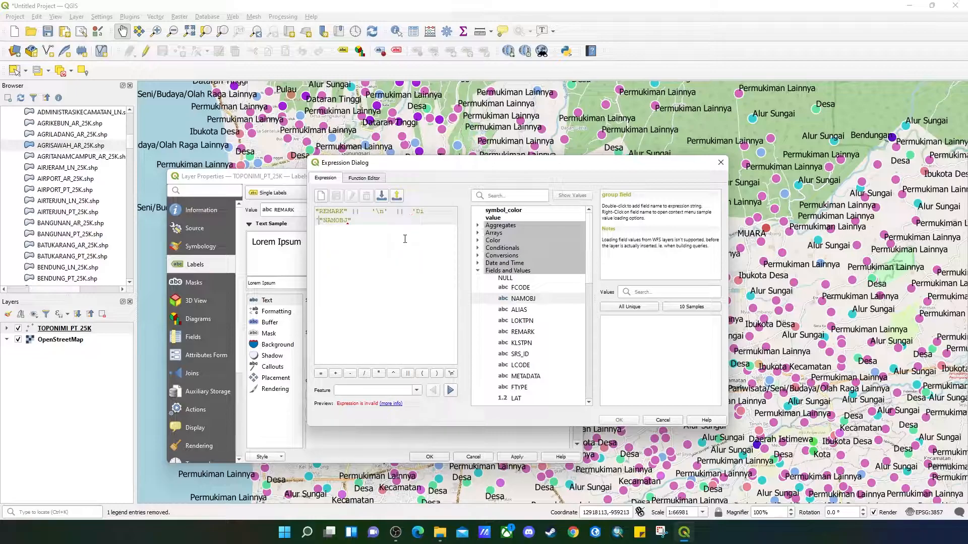
click(408, 374)
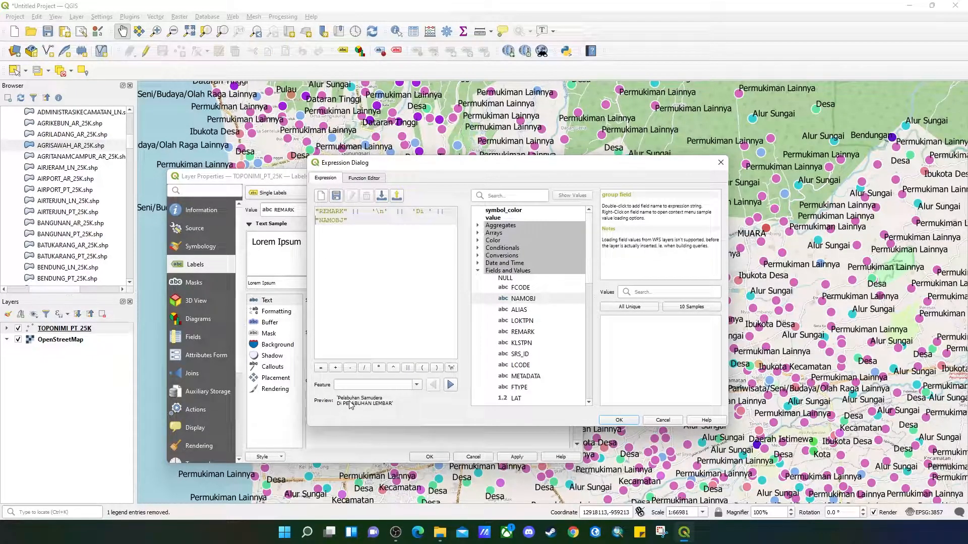
click(624, 421)
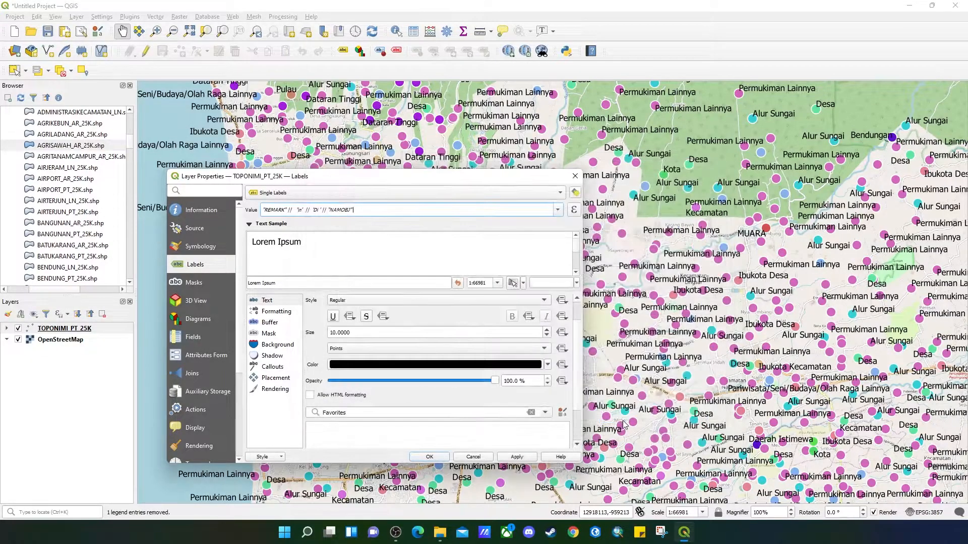
click(518, 458)
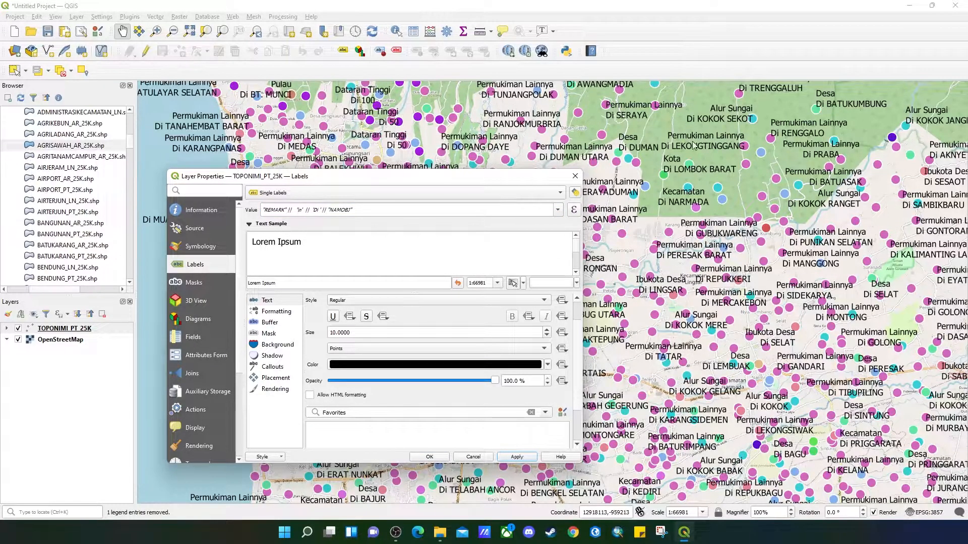
Turn on the text buffer for the labels, apply it, close the layer properties and inspect the labels on the map.
click(268, 323)
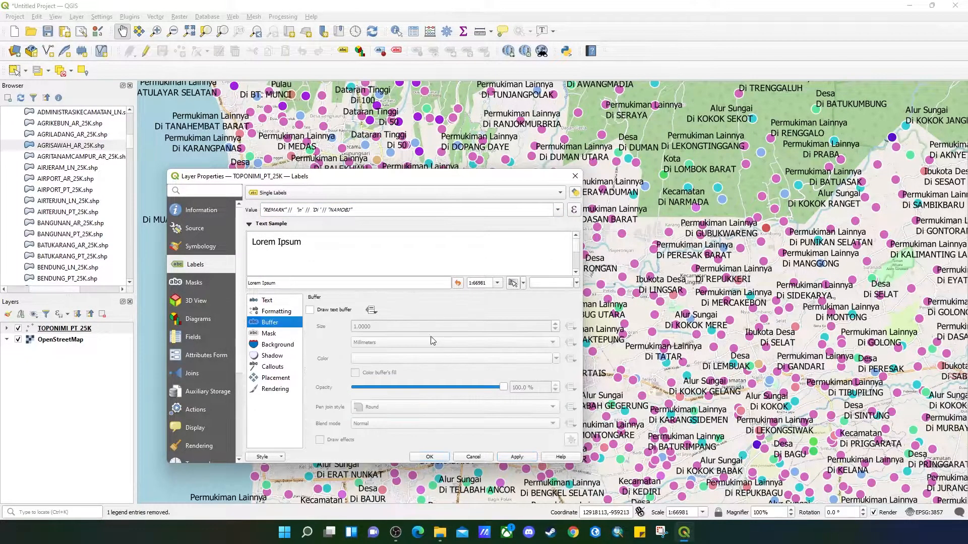
click(324, 310)
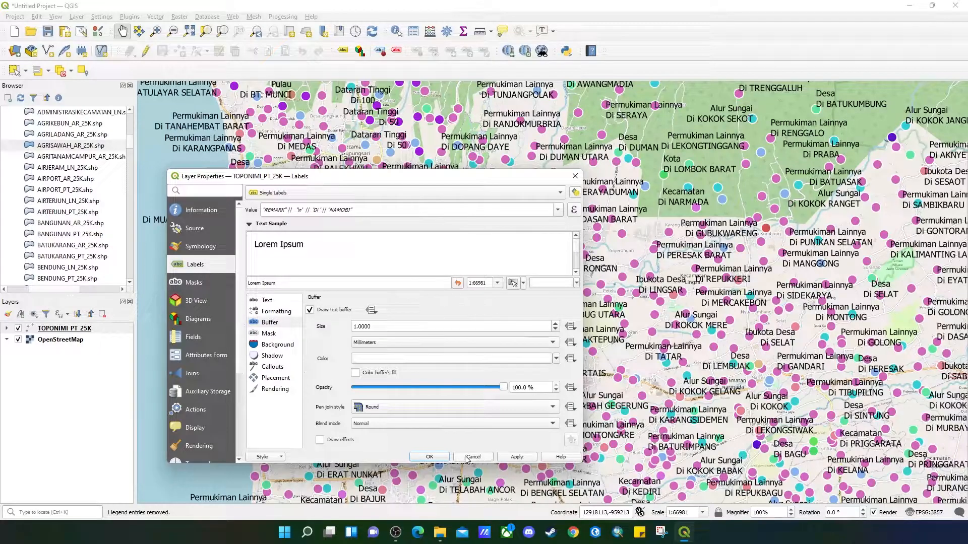
click(517, 457)
click(431, 457)
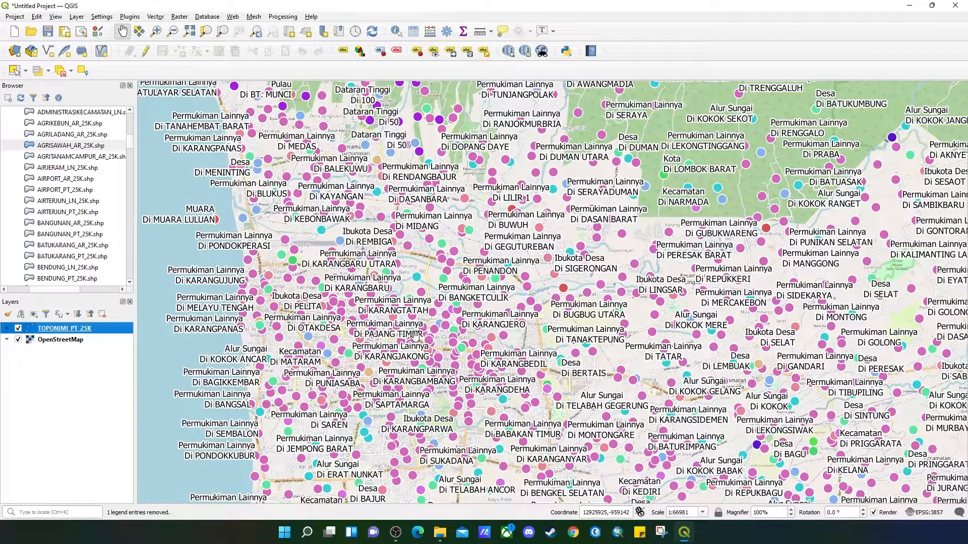
scroll(474, 339, up, 1)
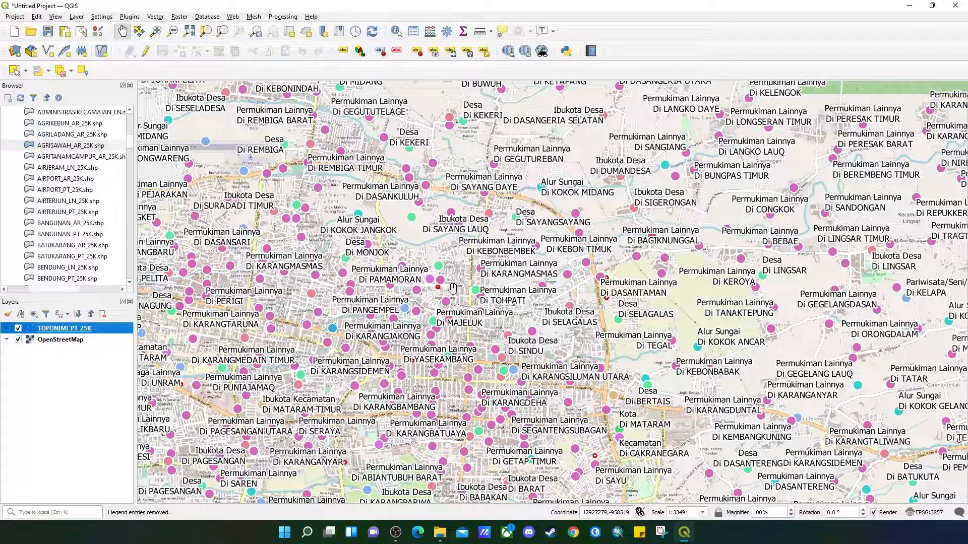
scroll(403, 278, down, 1)
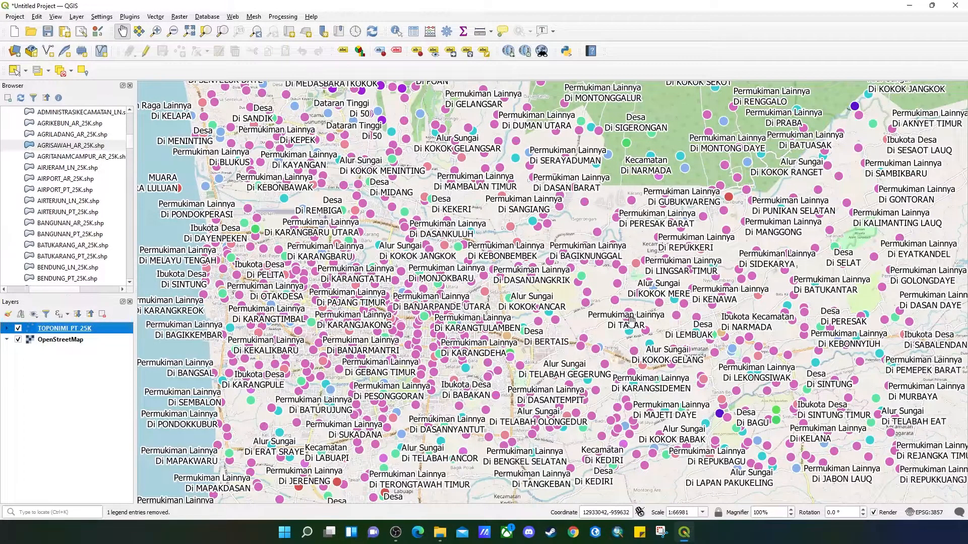
Reopen the TOPONIMI_PT_25K layer's label properties and review the label expression and the text options.
right_click(78, 330)
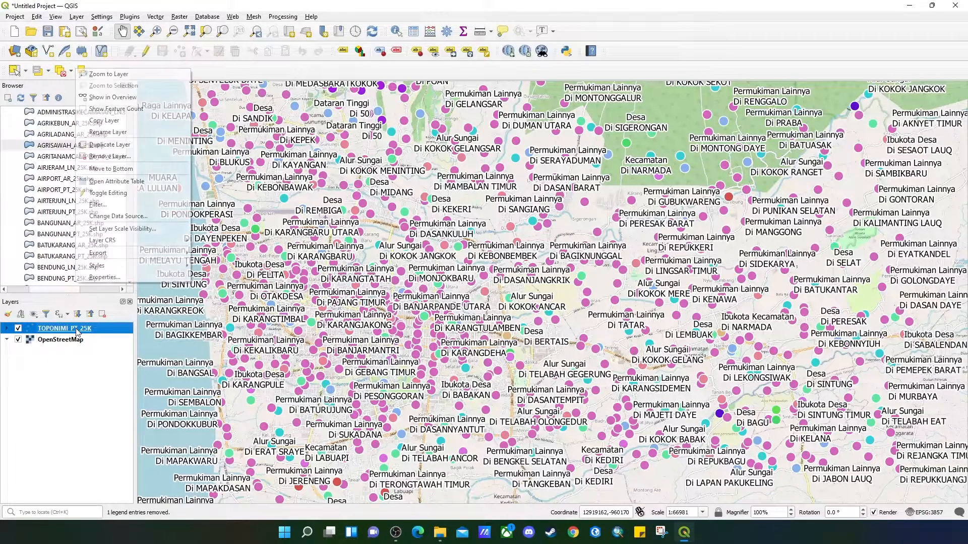
click(146, 277)
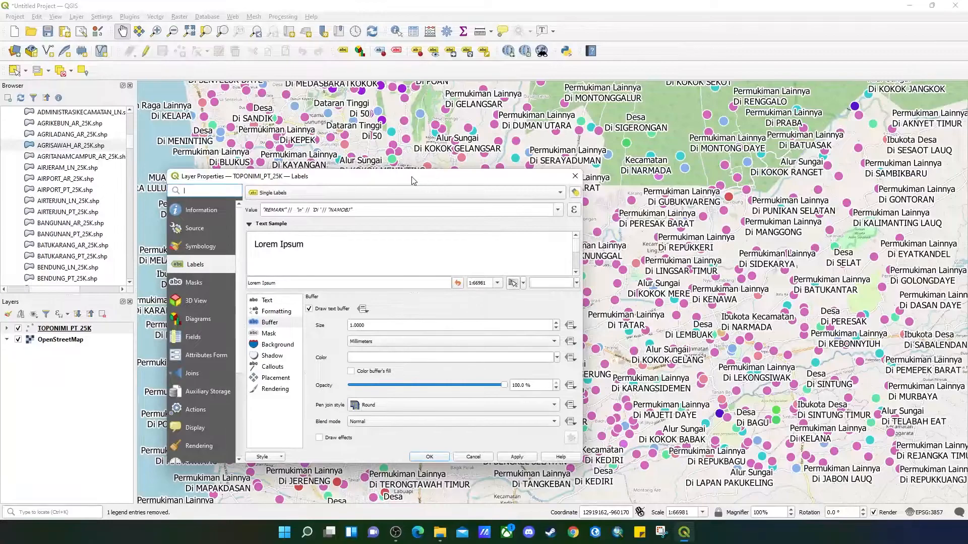
drag(412, 180, 506, 190)
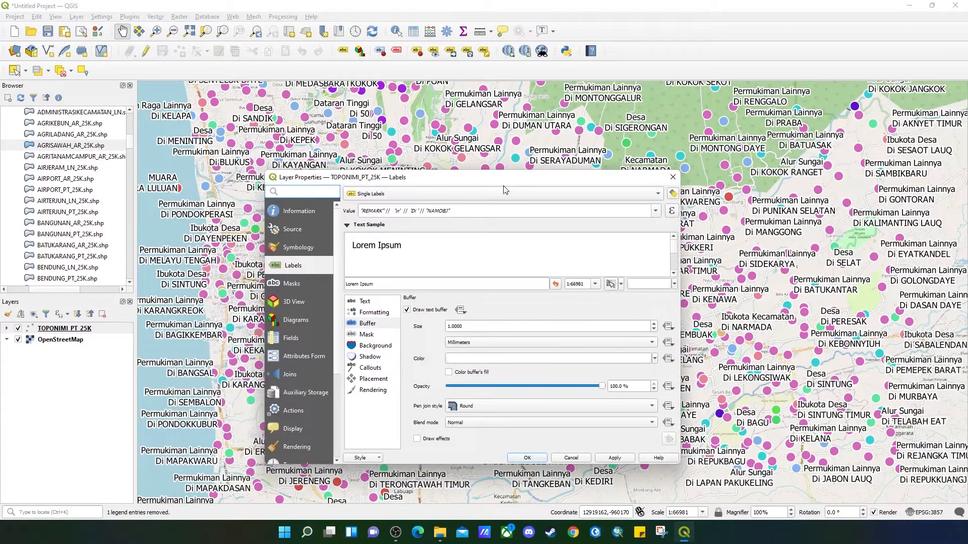
click(672, 212)
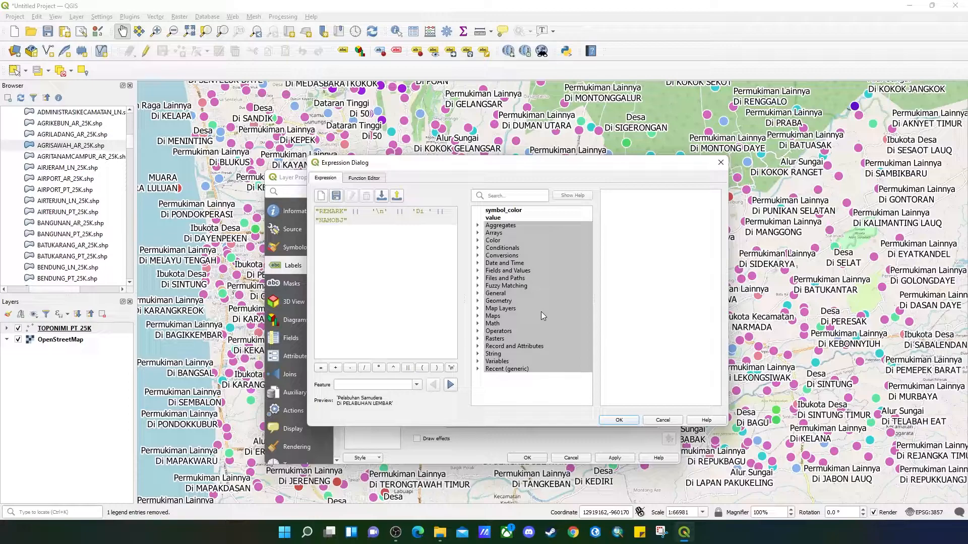
click(666, 423)
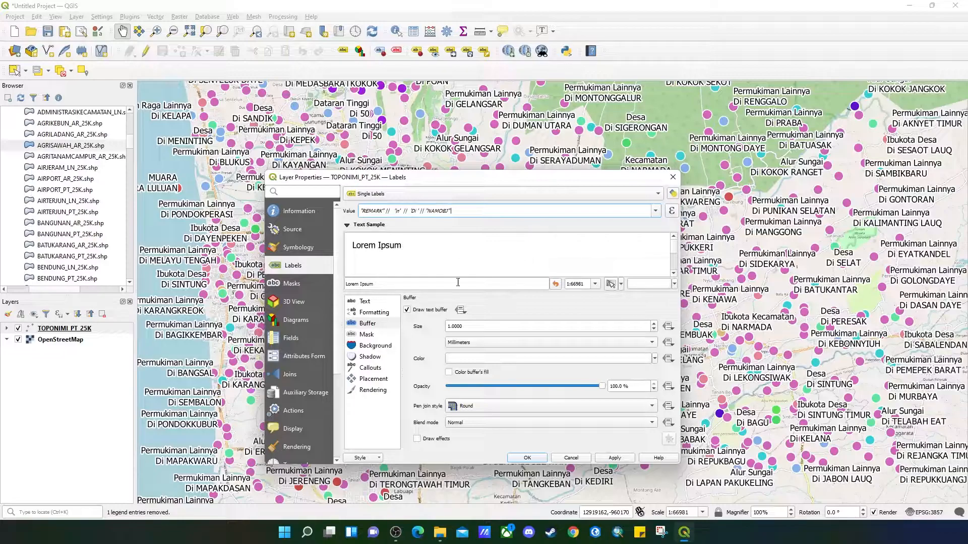
click(368, 304)
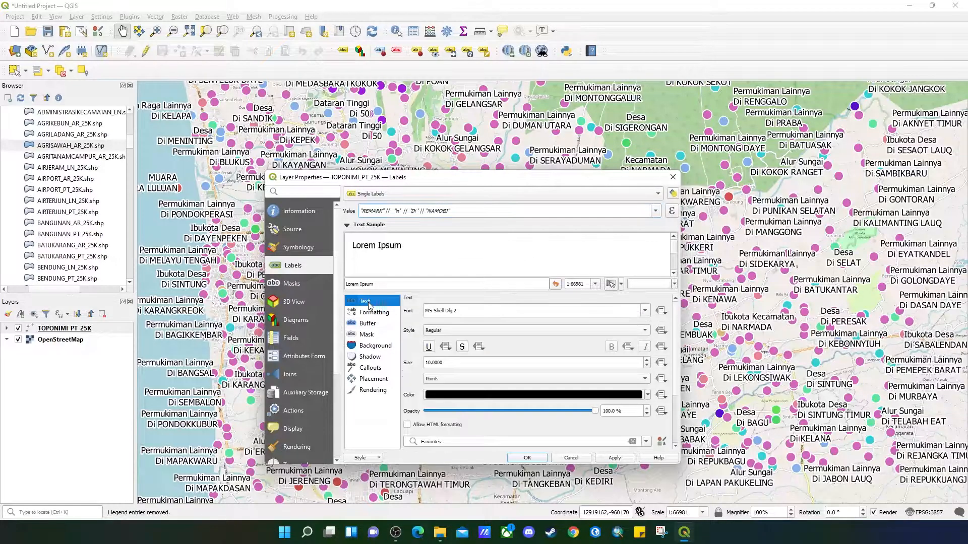